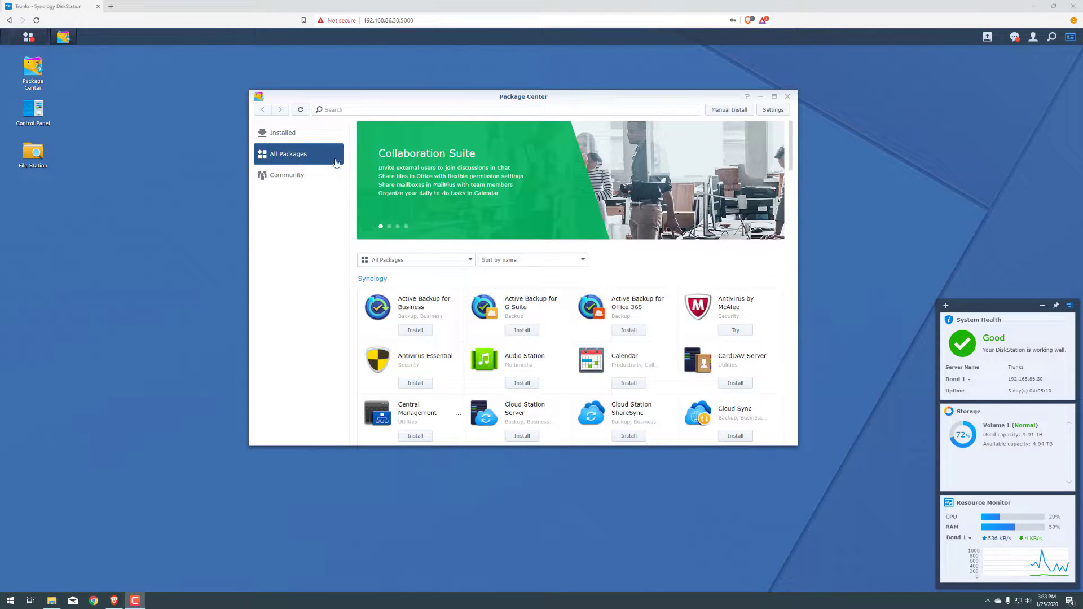
- Install the Video Station package from Package Center's All Packages list until it shows Running
left_click_drag(557, 99, 563, 107)
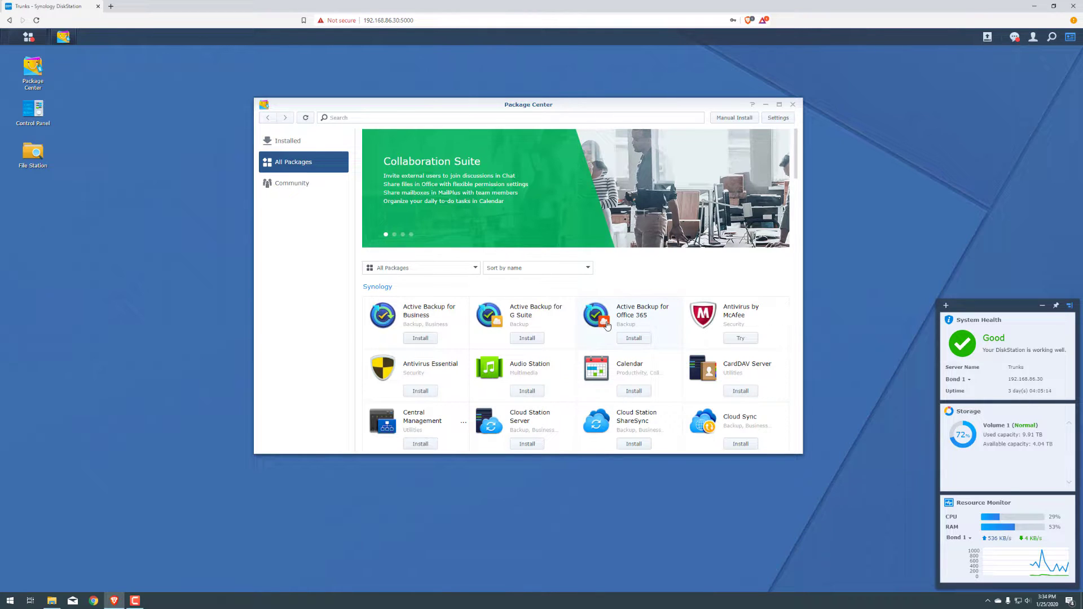
scroll(608, 326, "down", 3)
scroll(607, 324, "down", 8)
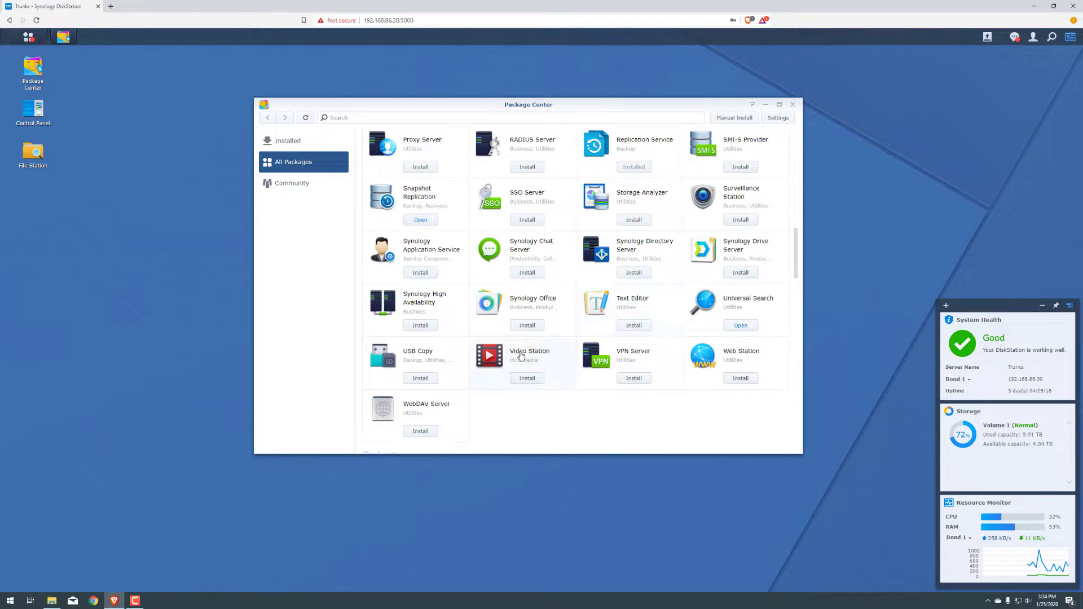
left_click(552, 354)
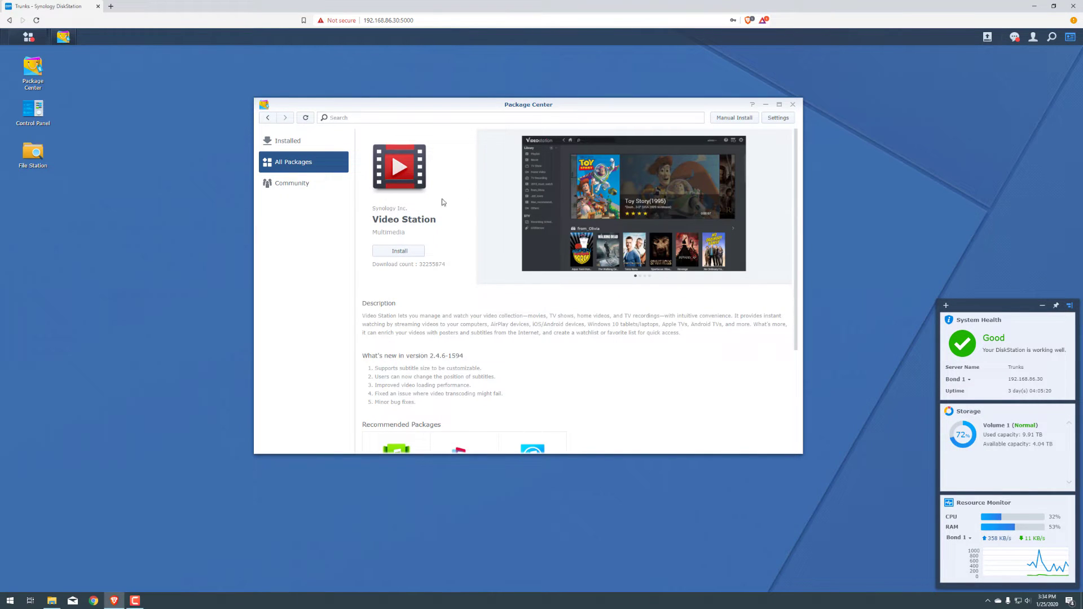
left_click(394, 251)
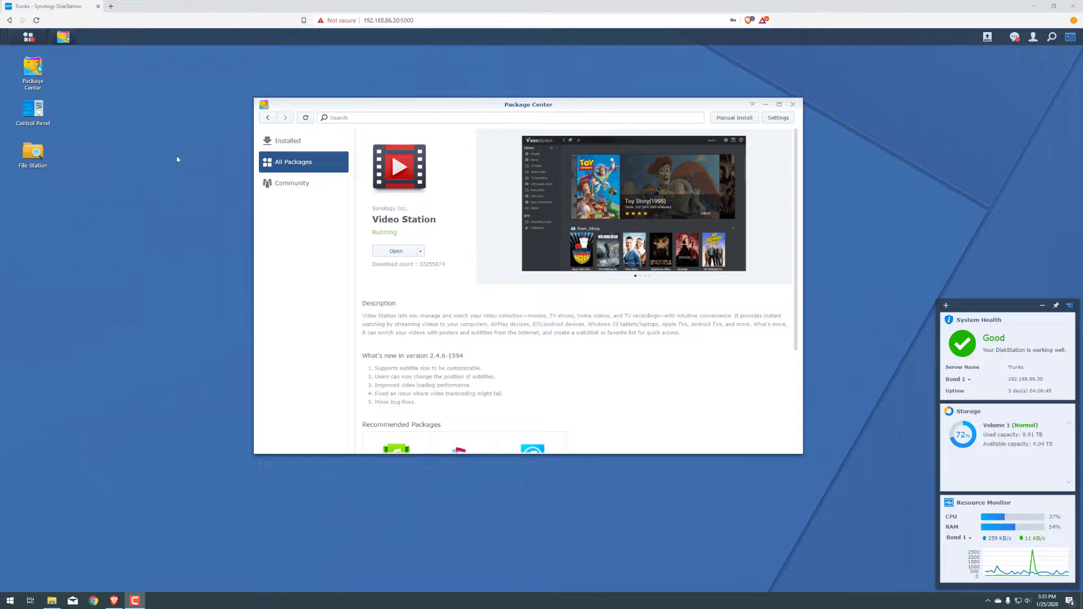
- Open File Station and browse the empty 'video' shared folder
left_click(29, 152)
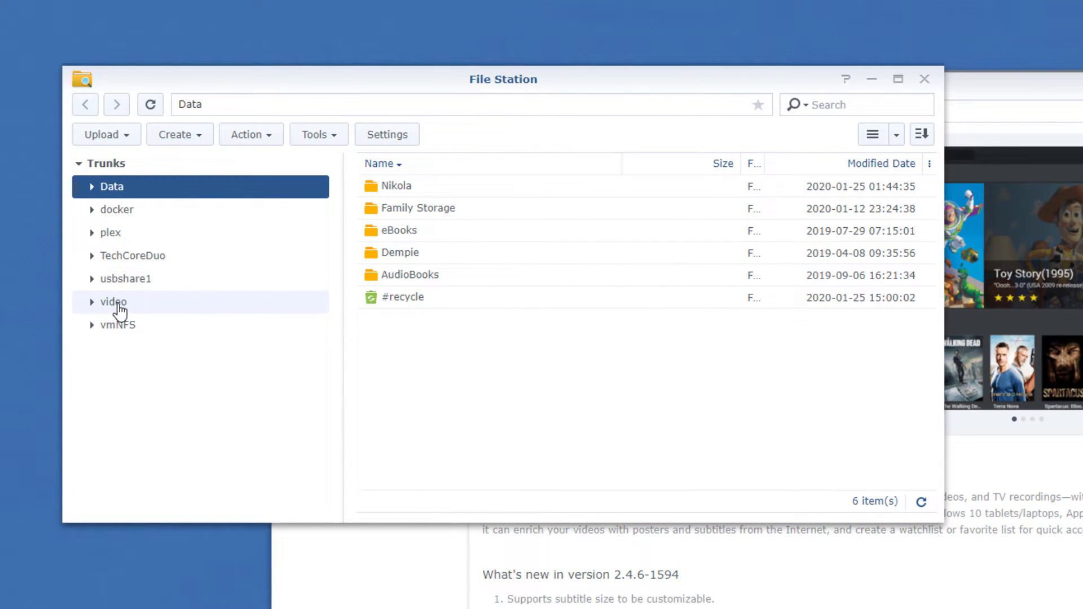
left_click(121, 310)
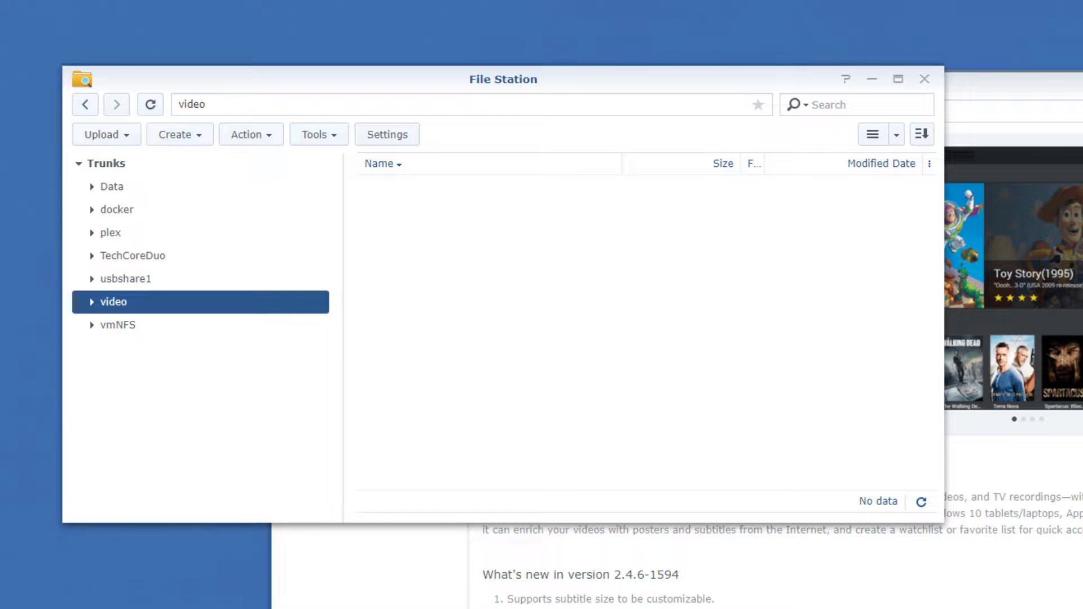
- Open the trunks server's 'video' share in a new File Explorer window
key("super+e")
left_click(502, 221)
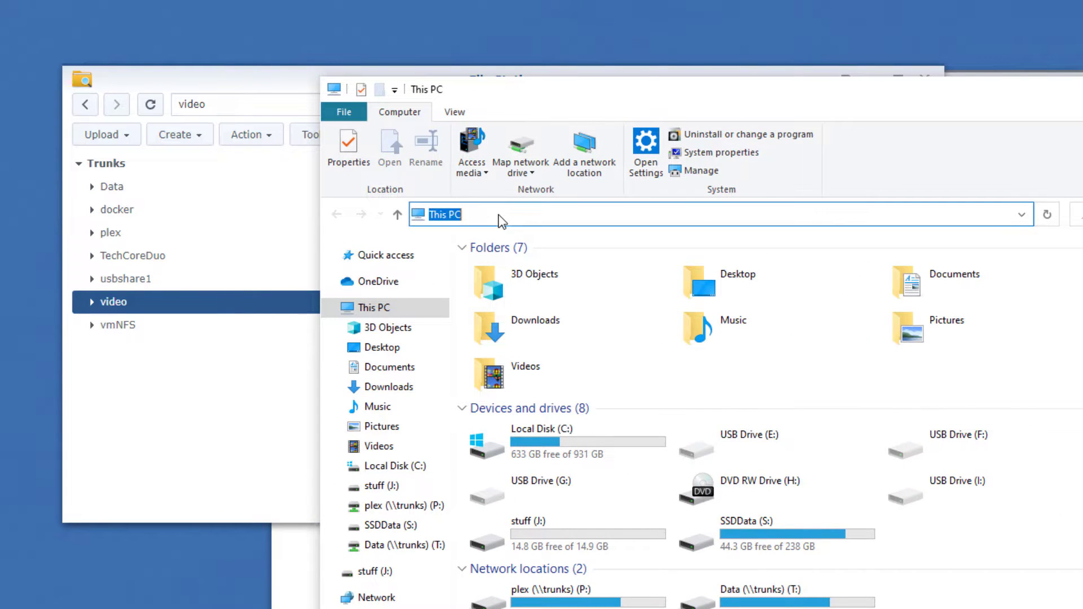
type("\\trunks")
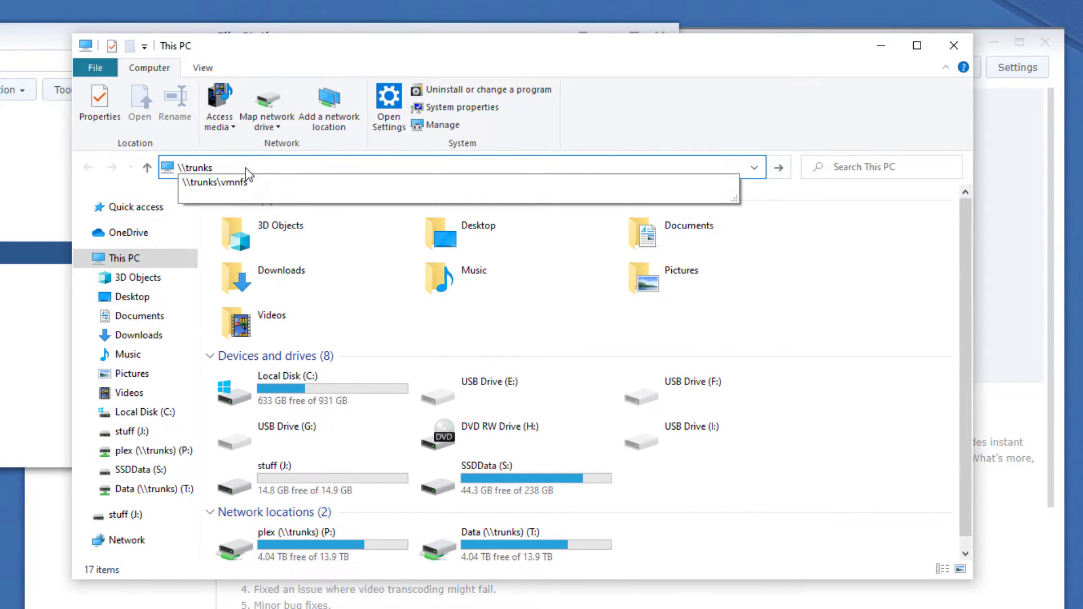
key("Return")
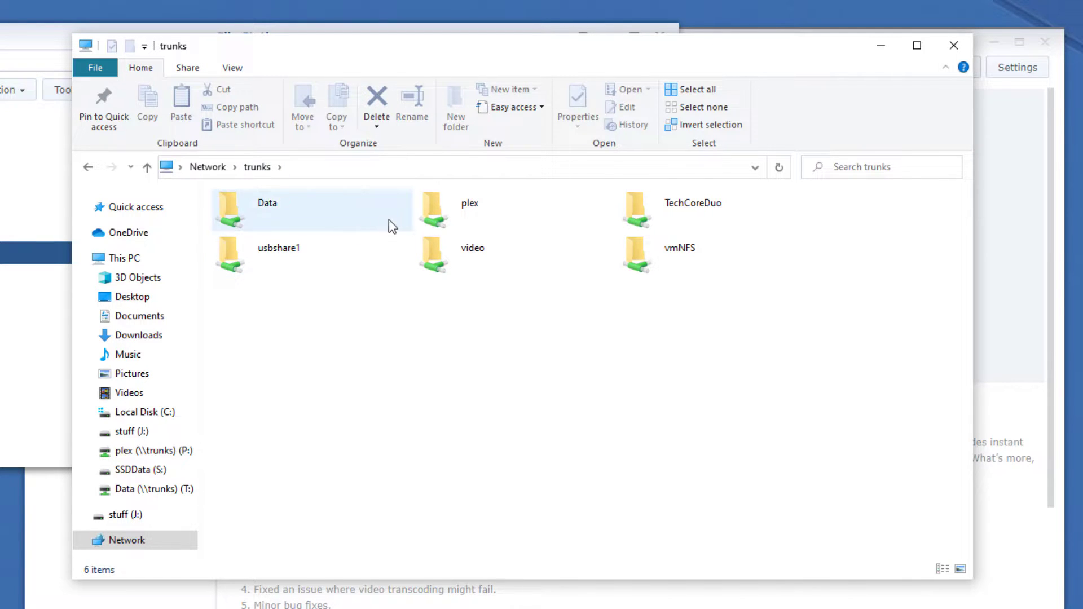
double_click(454, 268)
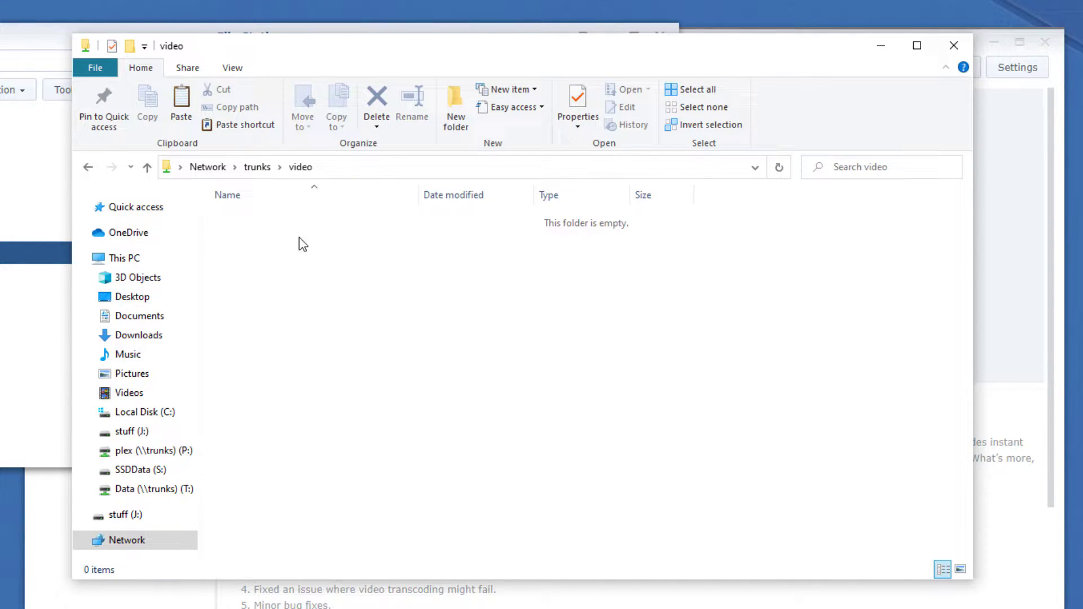
- Create two new folders named 'movies' and 'tv shows' inside the video share
left_click(454, 112)
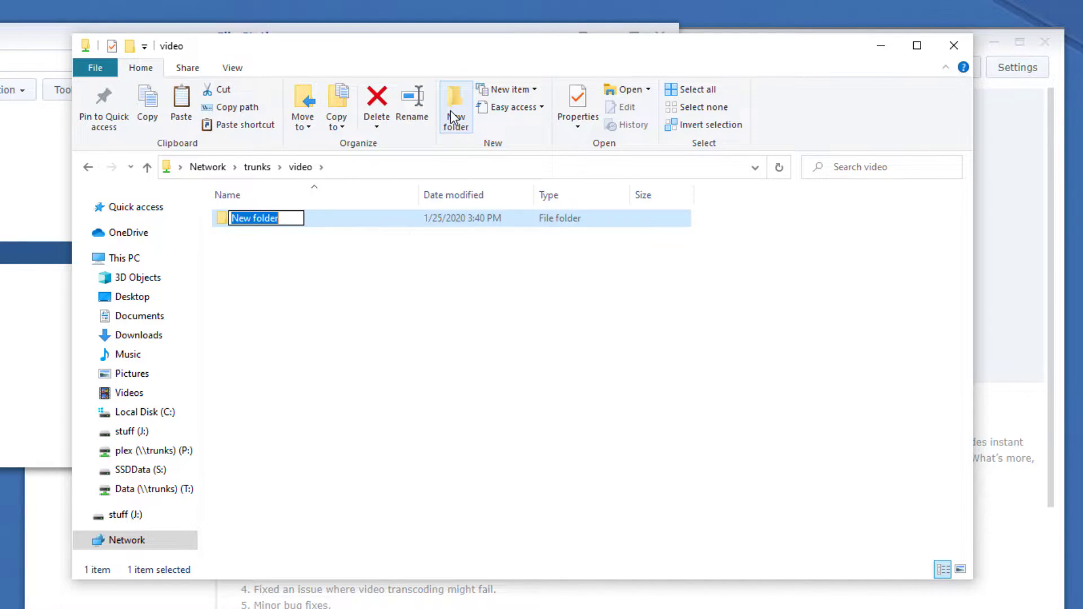
type("movies")
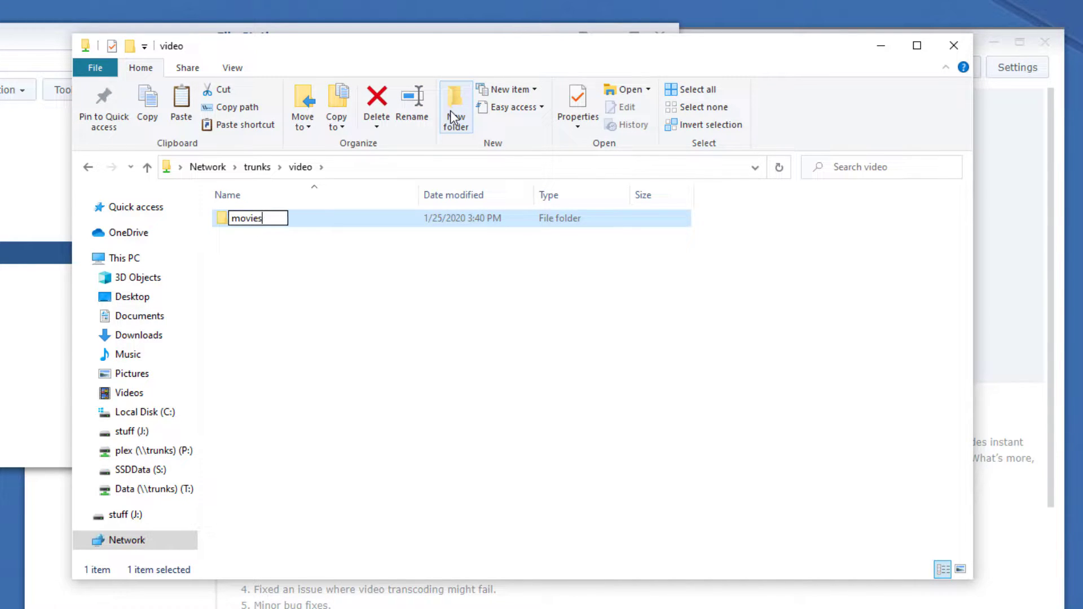
key("Return")
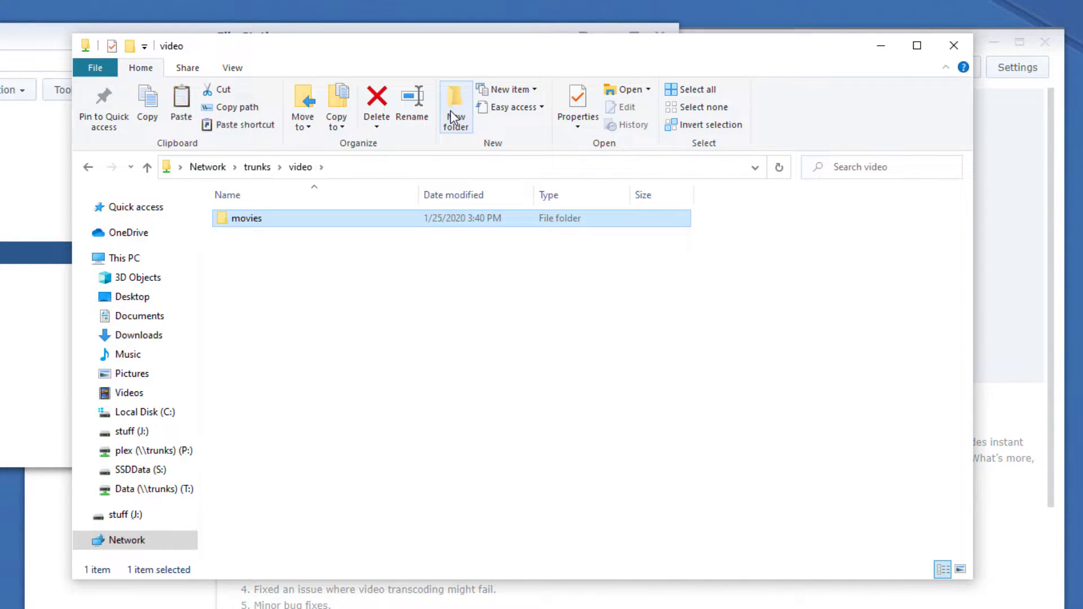
left_click(451, 113)
type("tv shows")
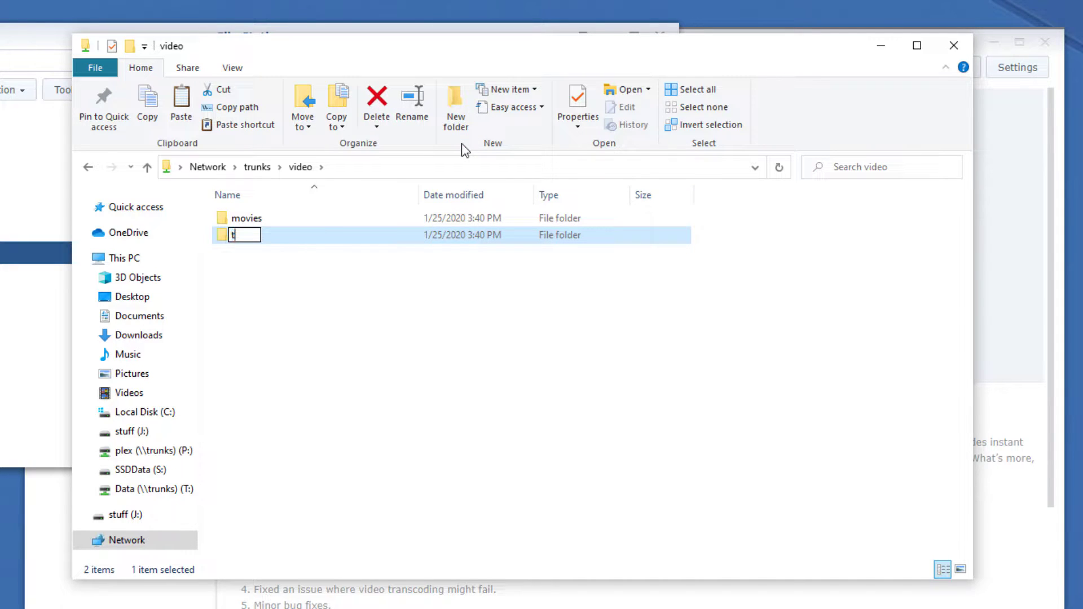
key("Return")
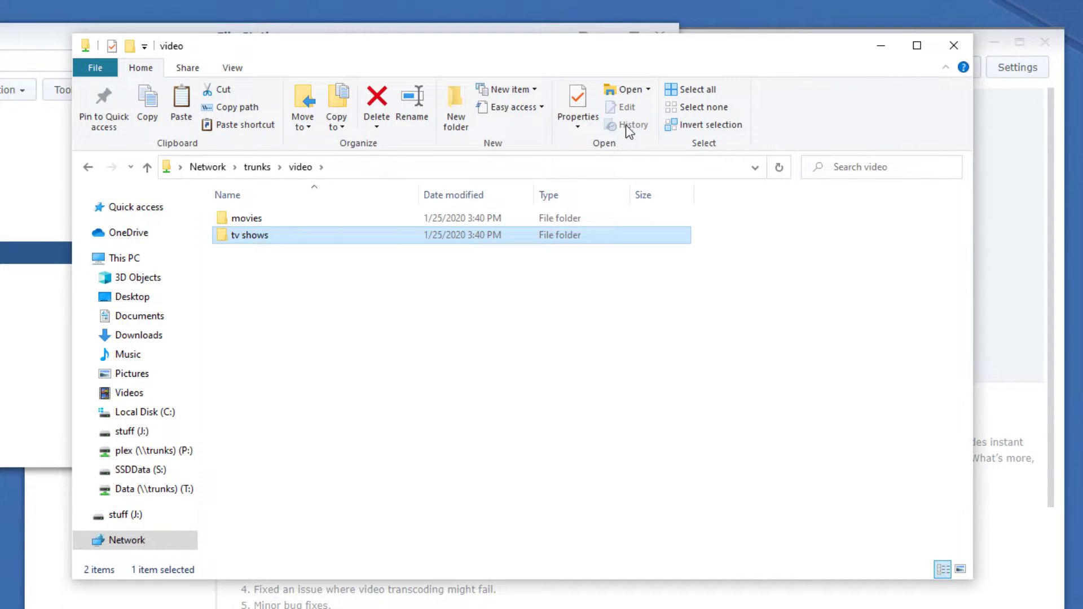
- Copy 'A Knights Tale.m4v' from the SSDData drive into the 'movies' folder
double_click(266, 218)
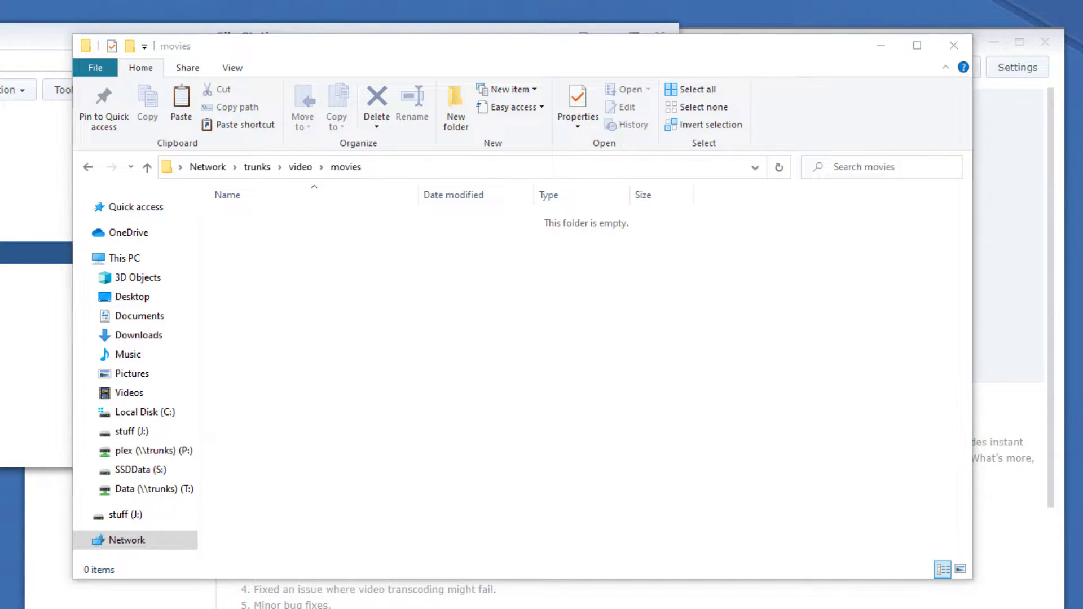
left_click_drag(3, 282, 326, 320)
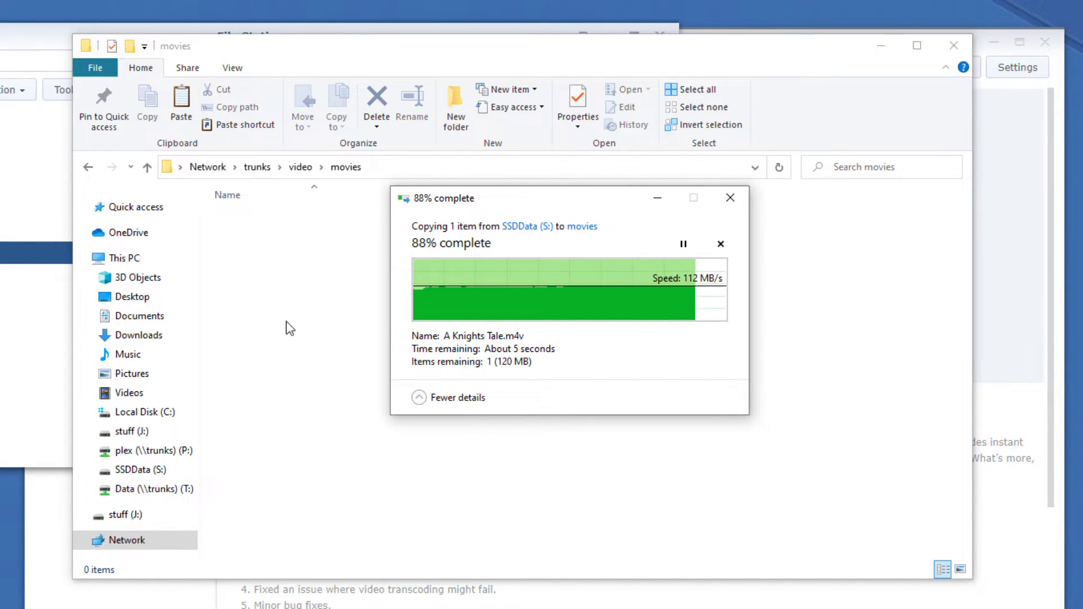
left_click(287, 262)
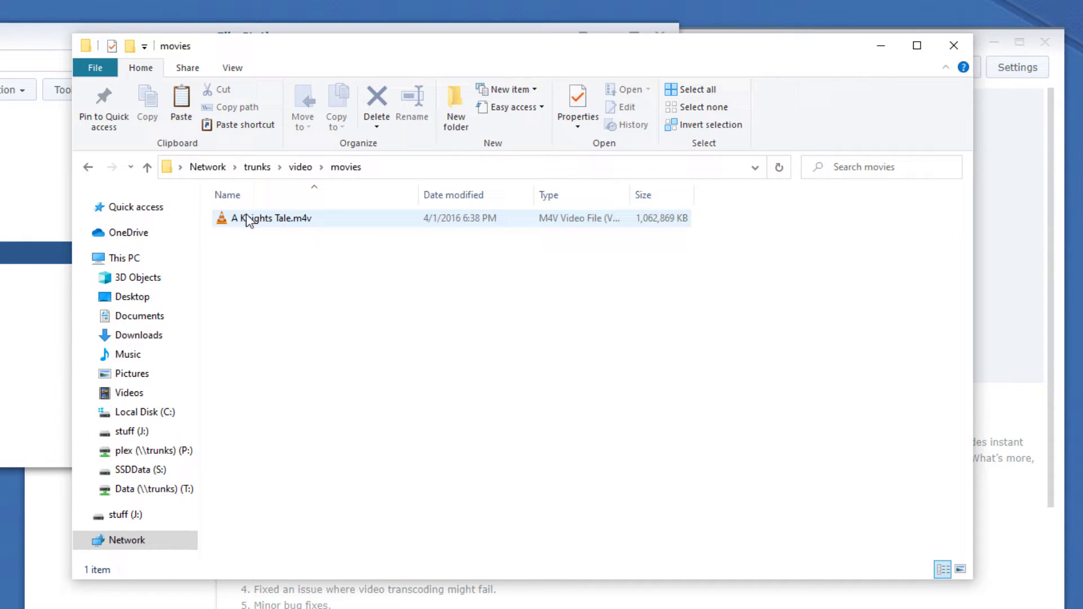
- Minimize File Explorer, close File Station, and show the DSM Main Menu of apps
left_click(882, 46)
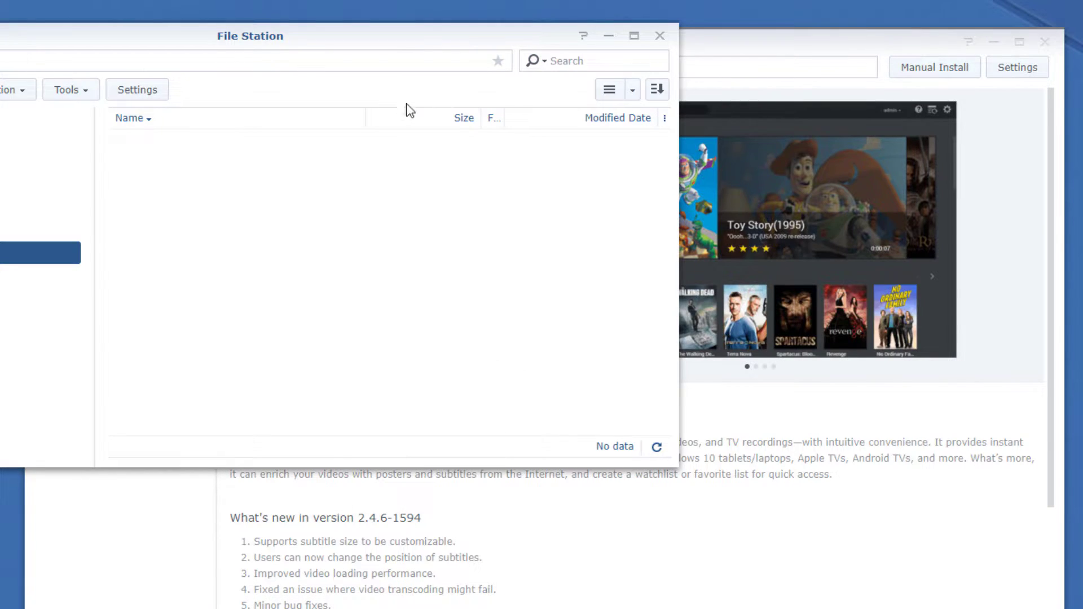
left_click(659, 38)
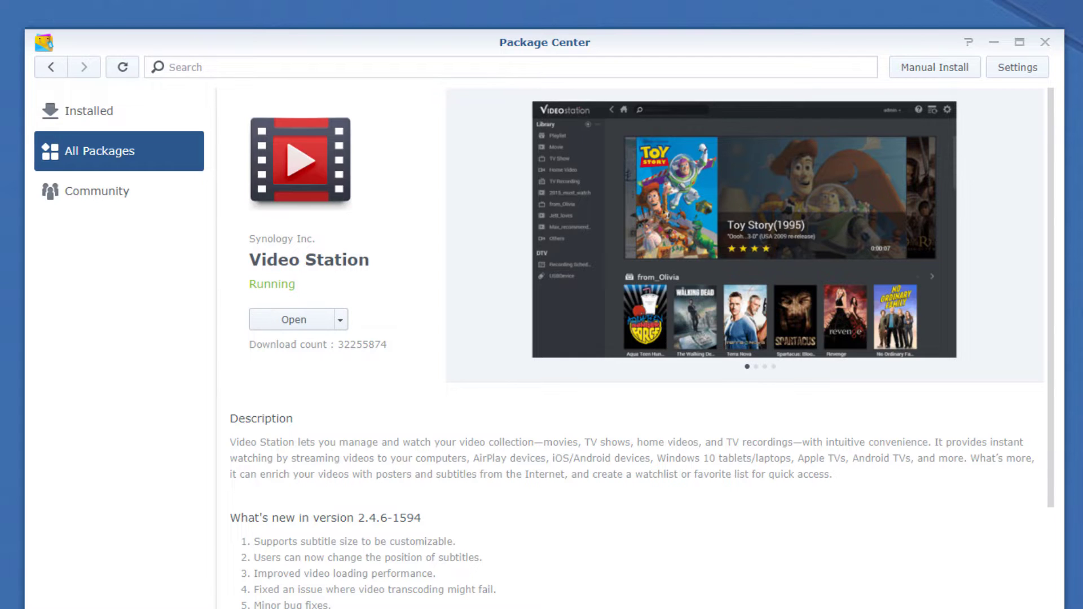
left_click(52, 66)
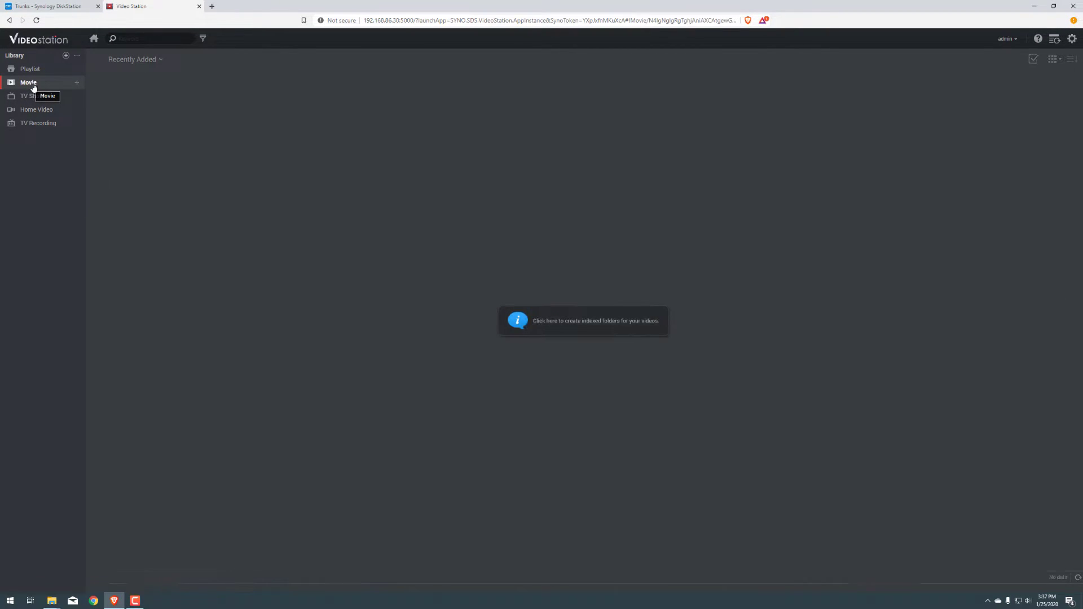
- Add the /video/movies folder as an indexed folder for the Movie library
left_click(586, 326)
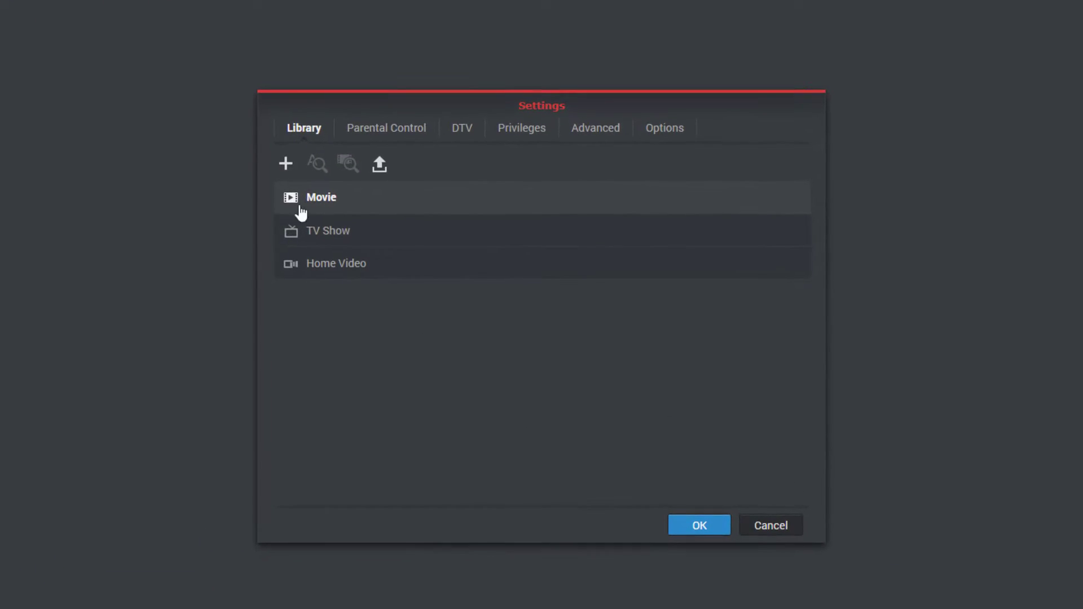
mouse_move(394, 208)
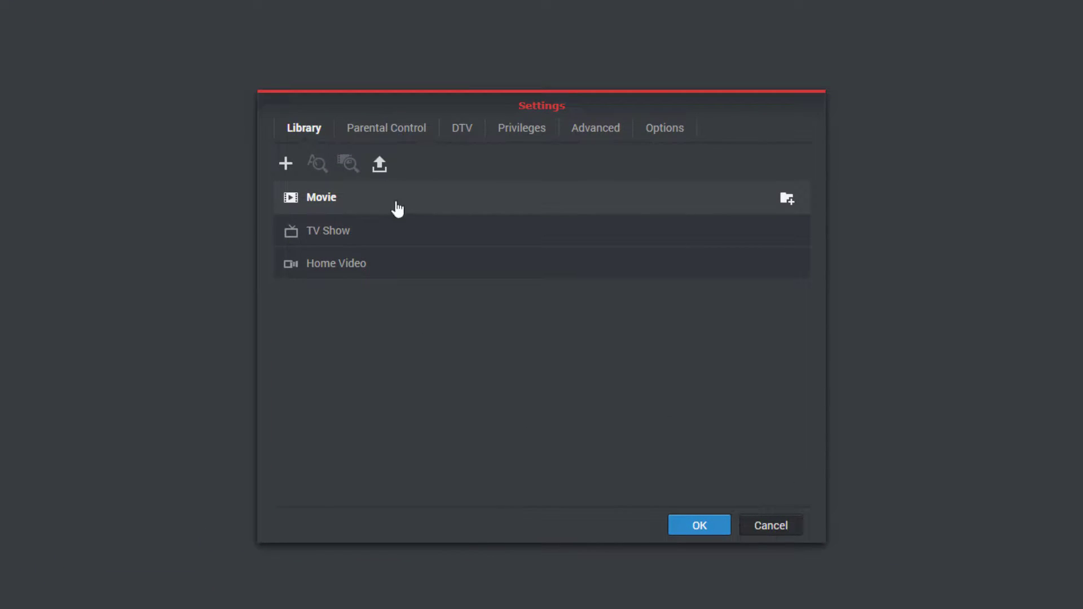
left_click(786, 201)
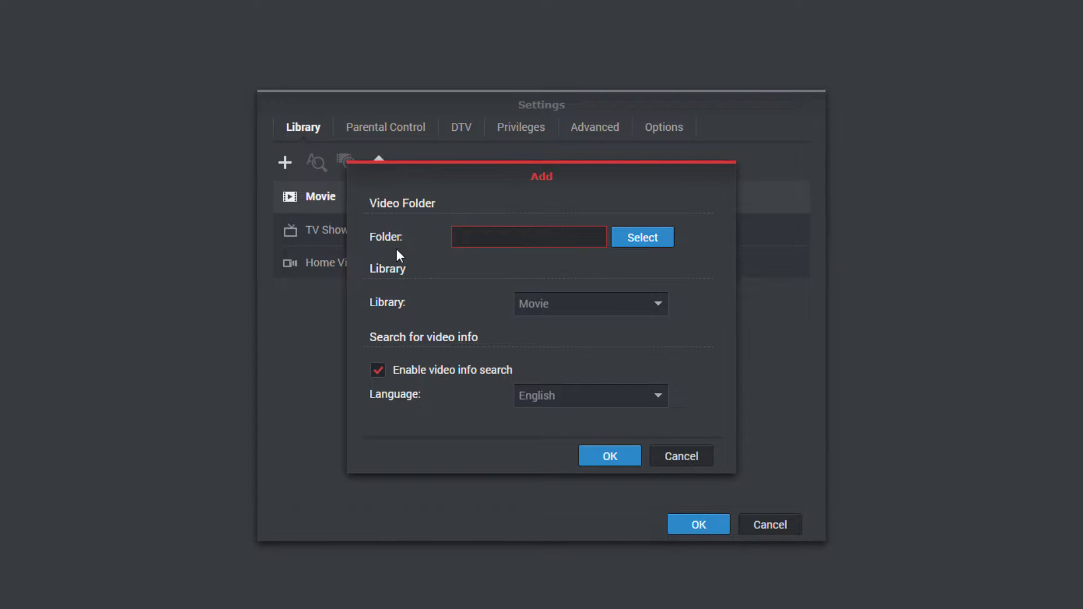
left_click(629, 242)
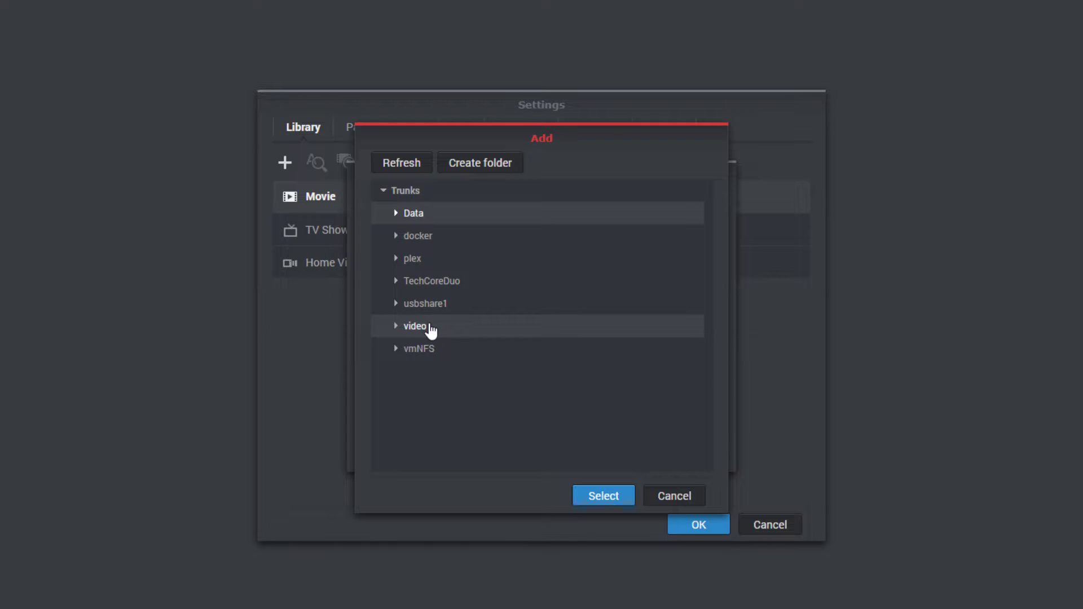
left_click(432, 330)
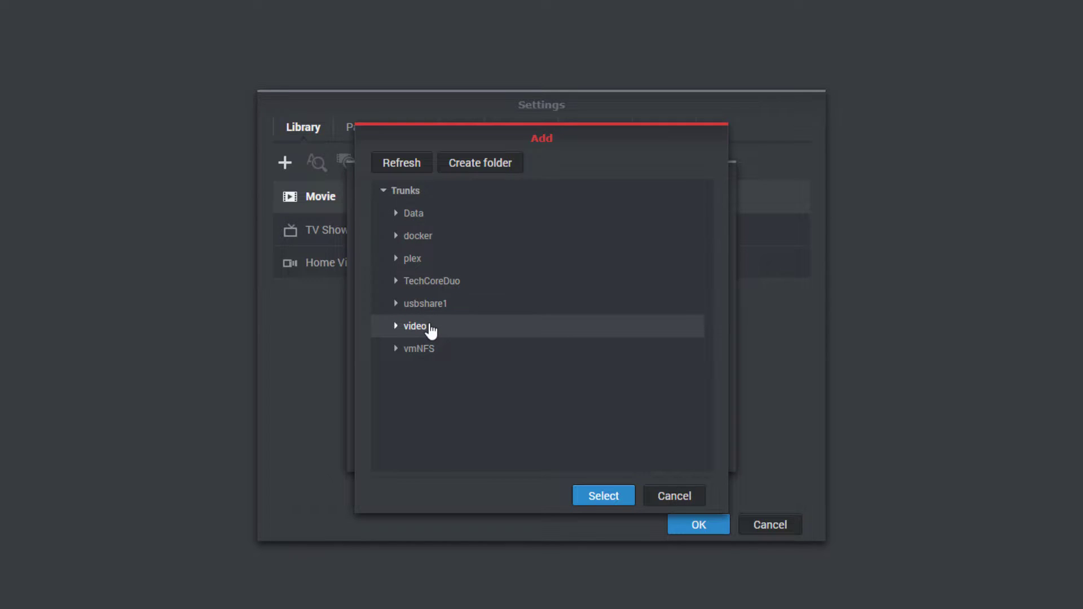
left_click(396, 331)
left_click(433, 350)
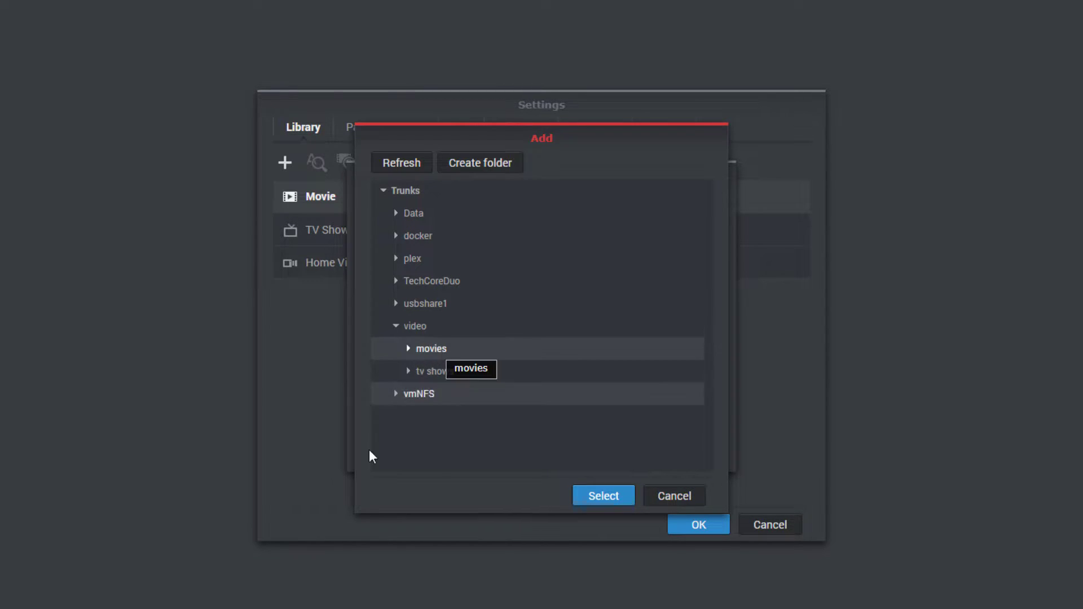
left_click(602, 496)
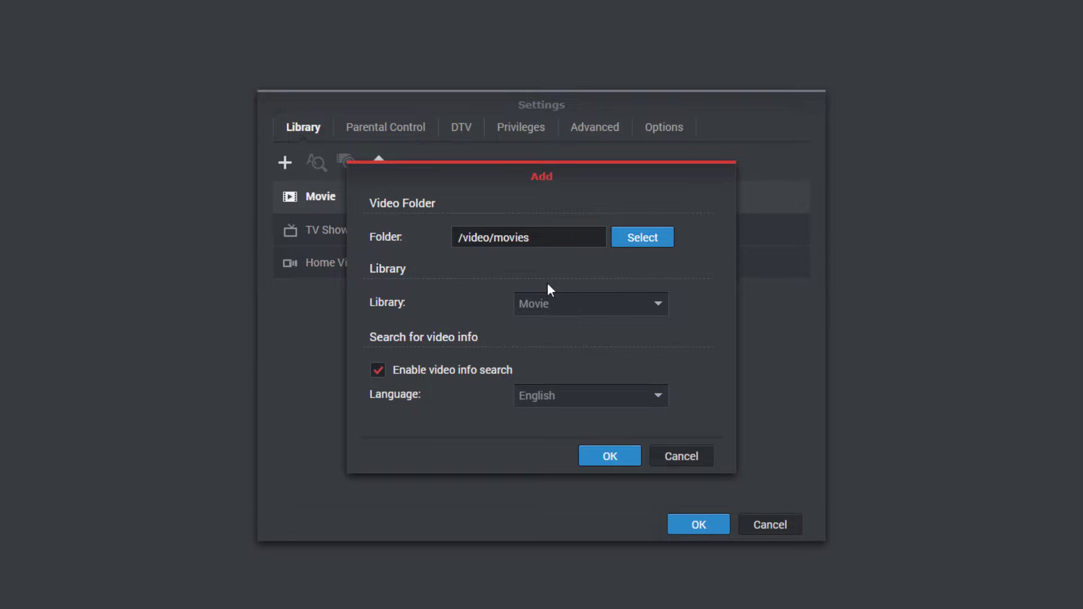
left_click(621, 458)
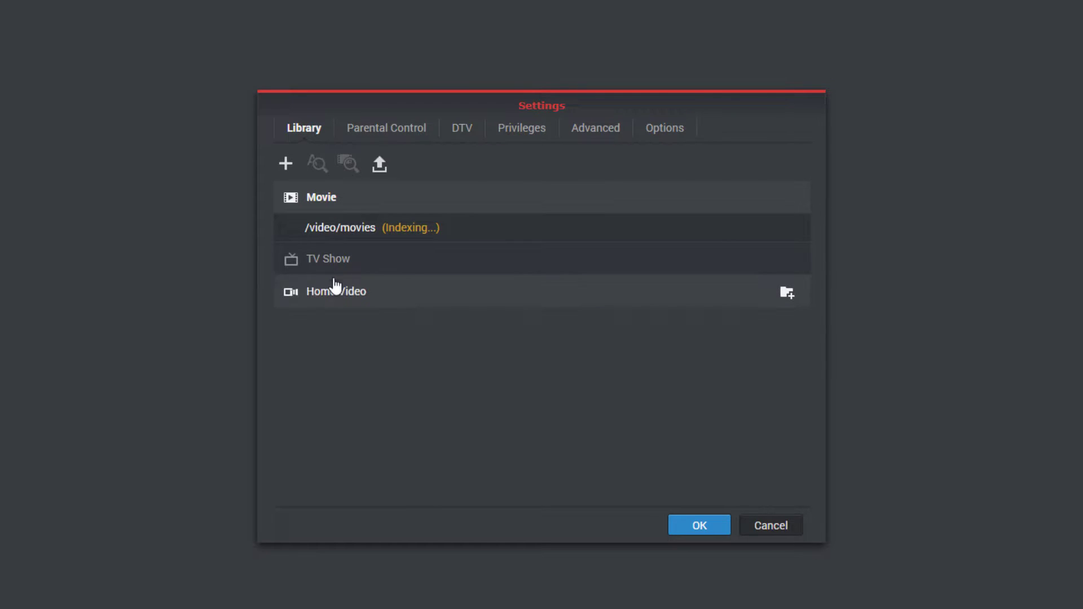
- Add /video/tv shows to the TV Show library, then view the Parental Control settings
left_click(788, 260)
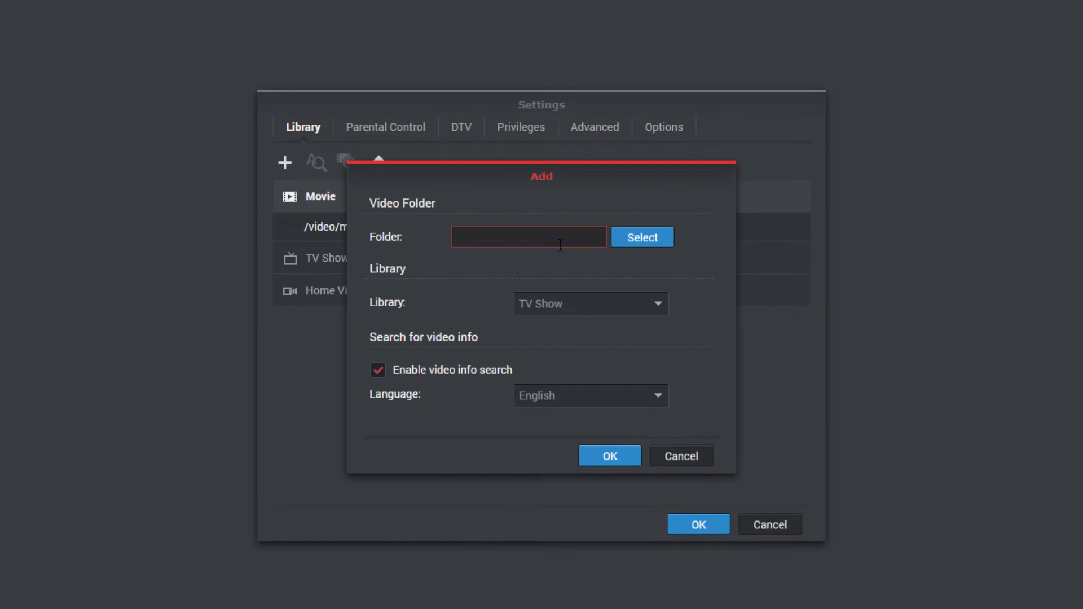
left_click(629, 247)
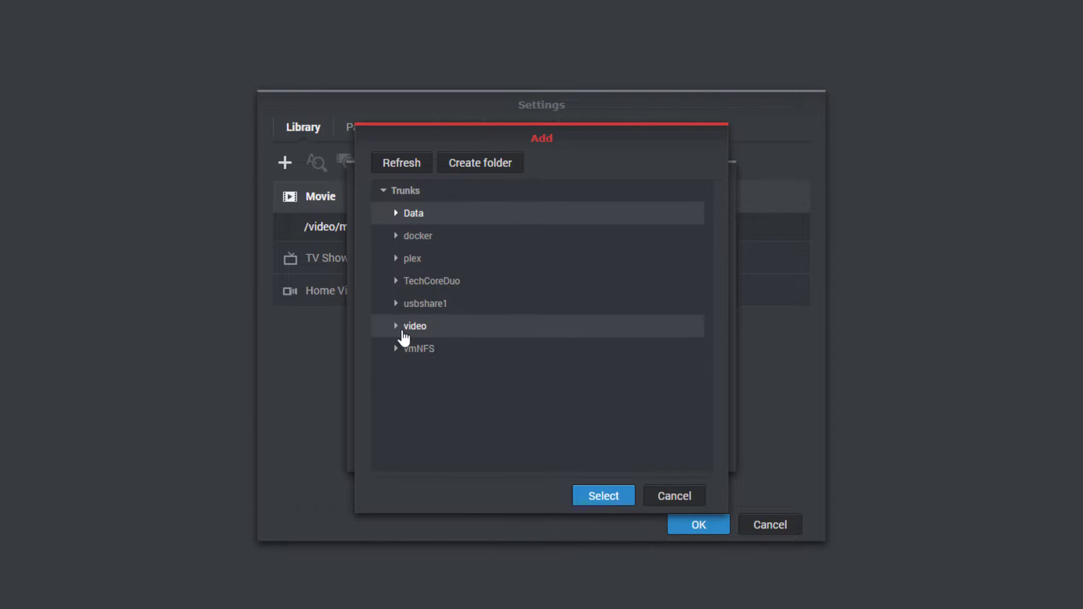
left_click(396, 326)
left_click(427, 371)
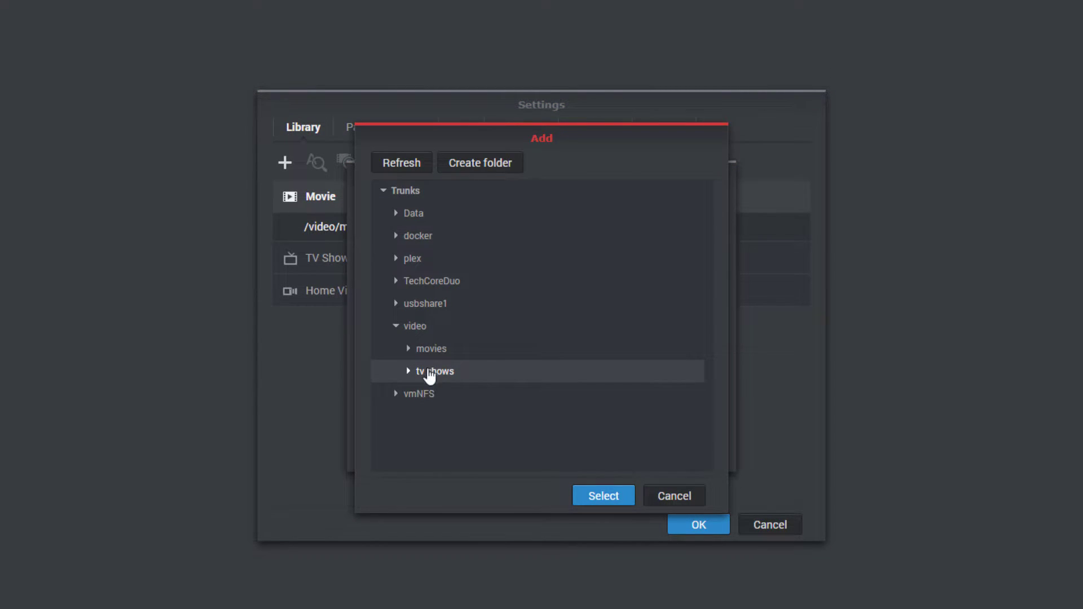
left_click(622, 496)
left_click(610, 456)
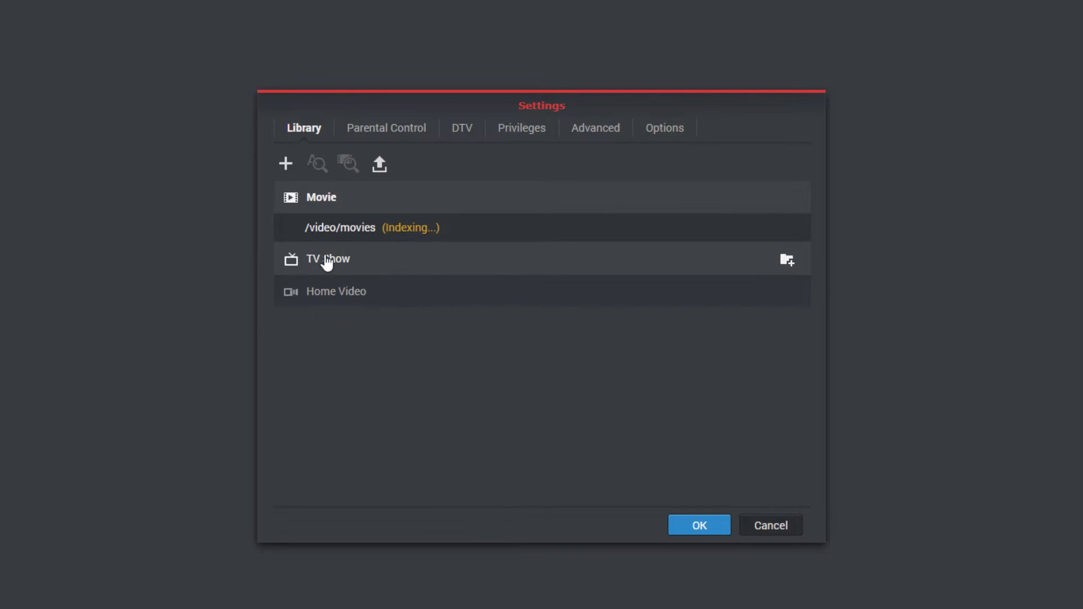
left_click(378, 133)
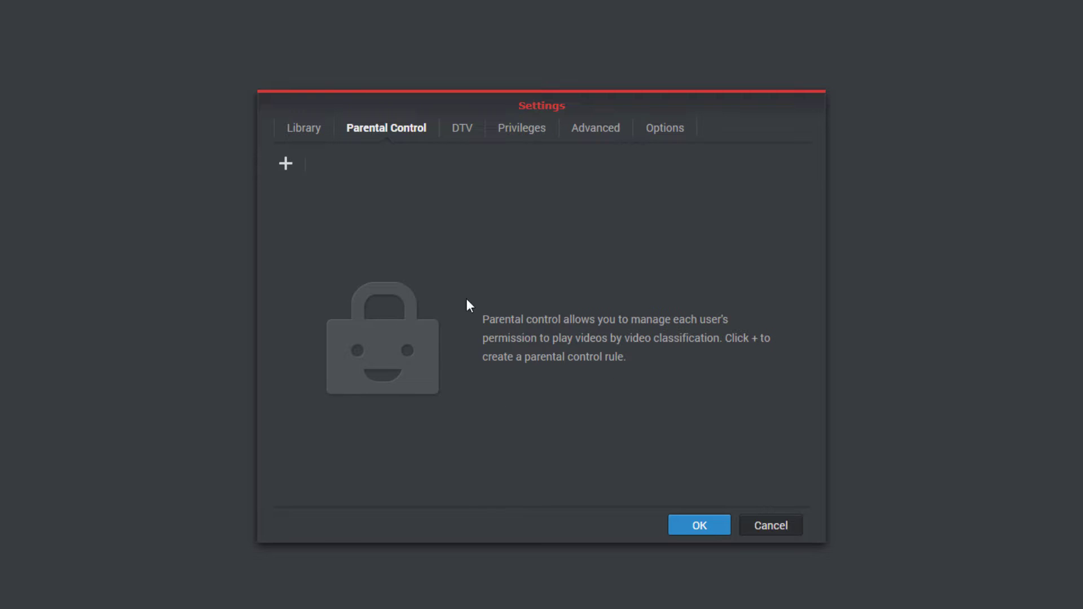
- Review the DTV settings, then check which users hold Video Station privileges
left_click(469, 133)
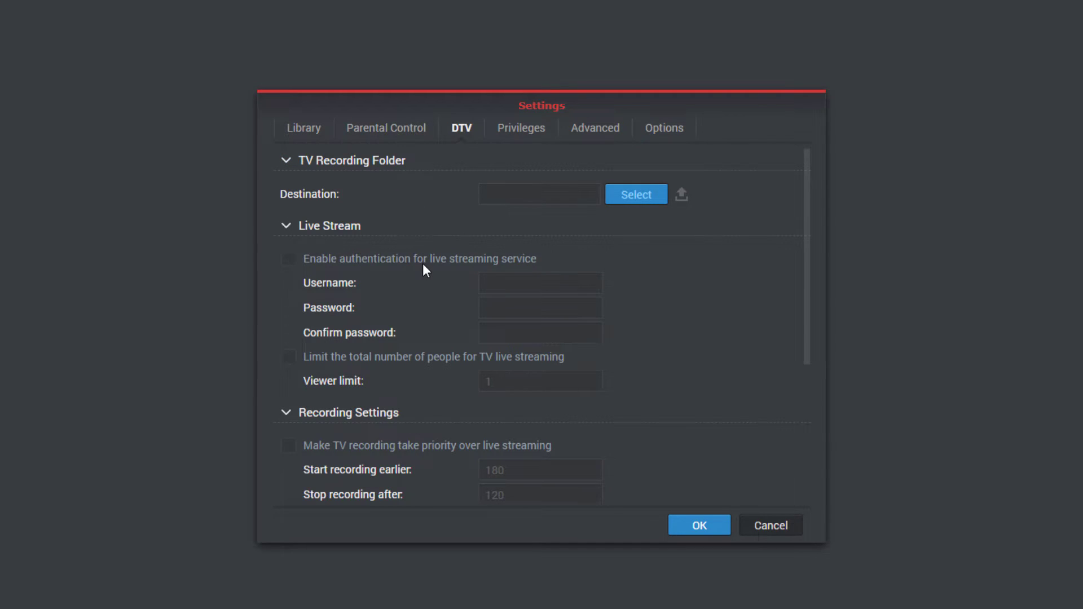
scroll(423, 266, "down", 4)
scroll(423, 266, "up", 4)
left_click(524, 134)
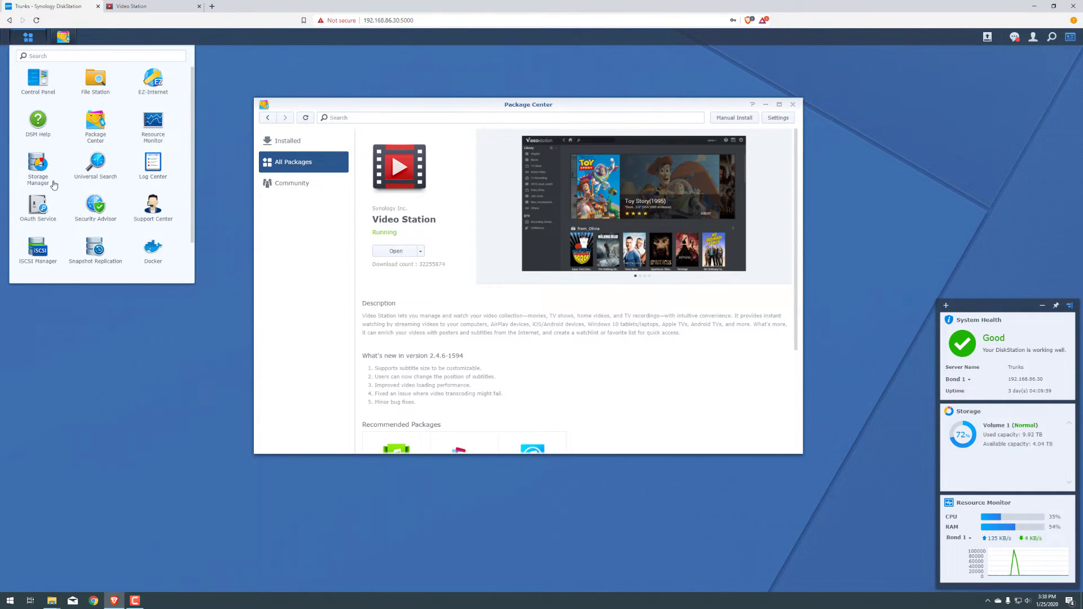
- In Control Panel > User, give the user Read/Write on 'video' and allow Video Station
scroll(41, 83, "down", 2)
double_click(32, 109)
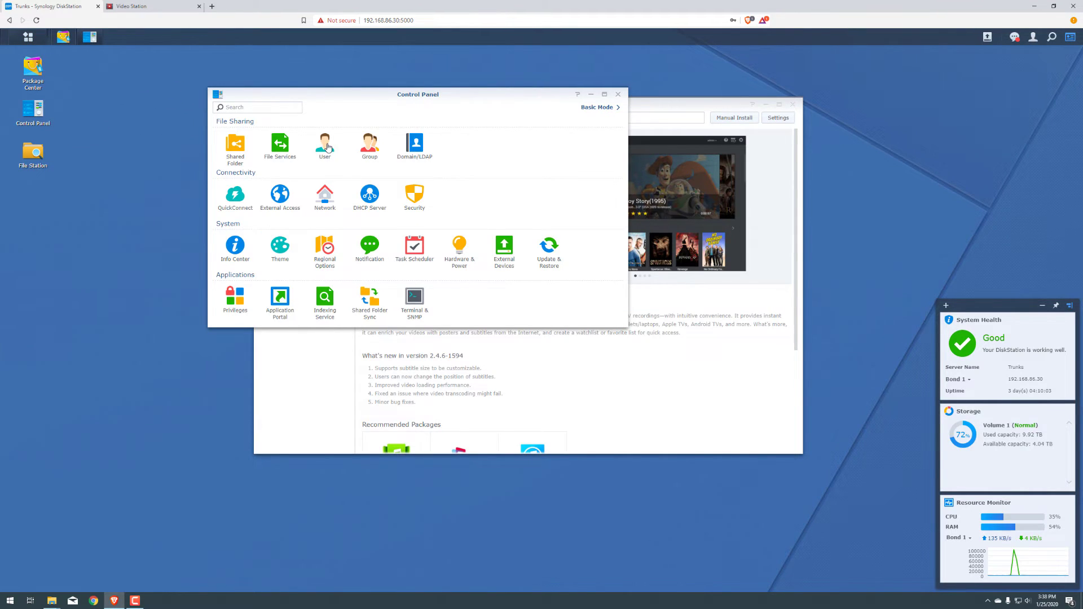
left_click(327, 148)
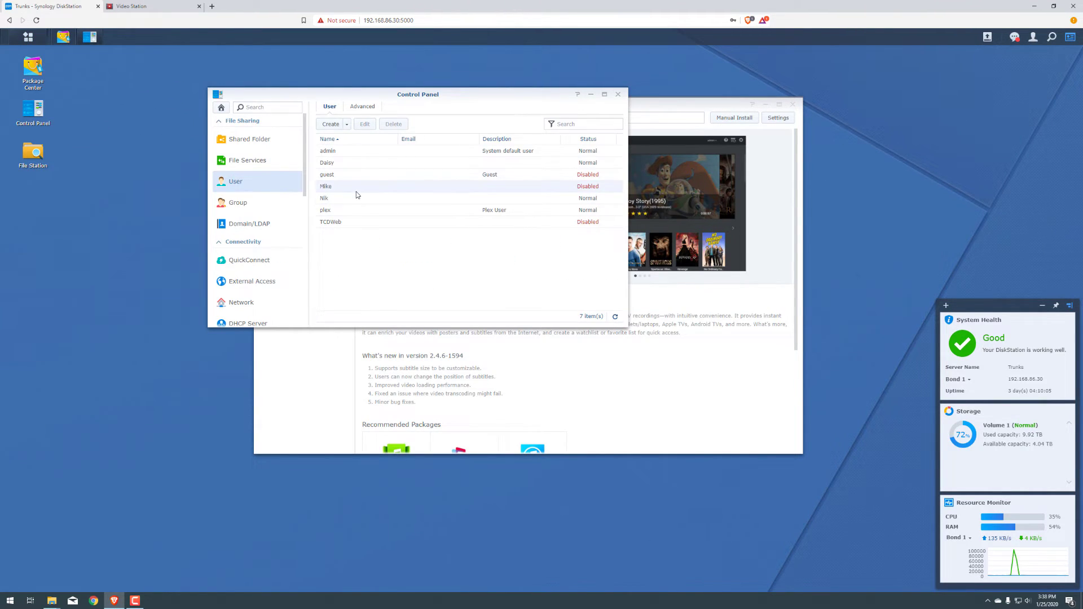
left_click(356, 191)
left_click(365, 125)
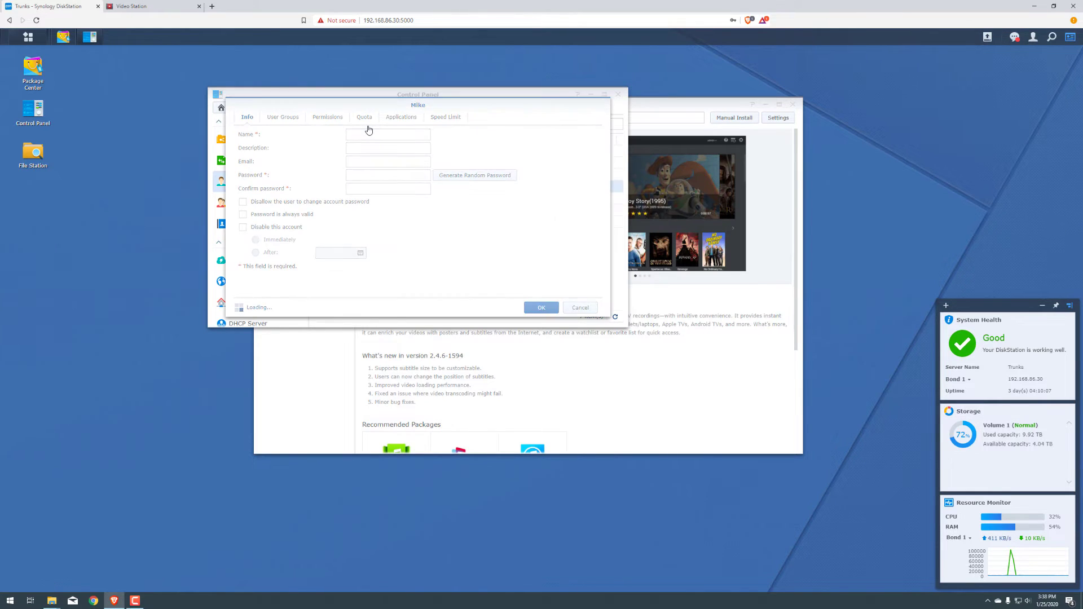
left_click(333, 119)
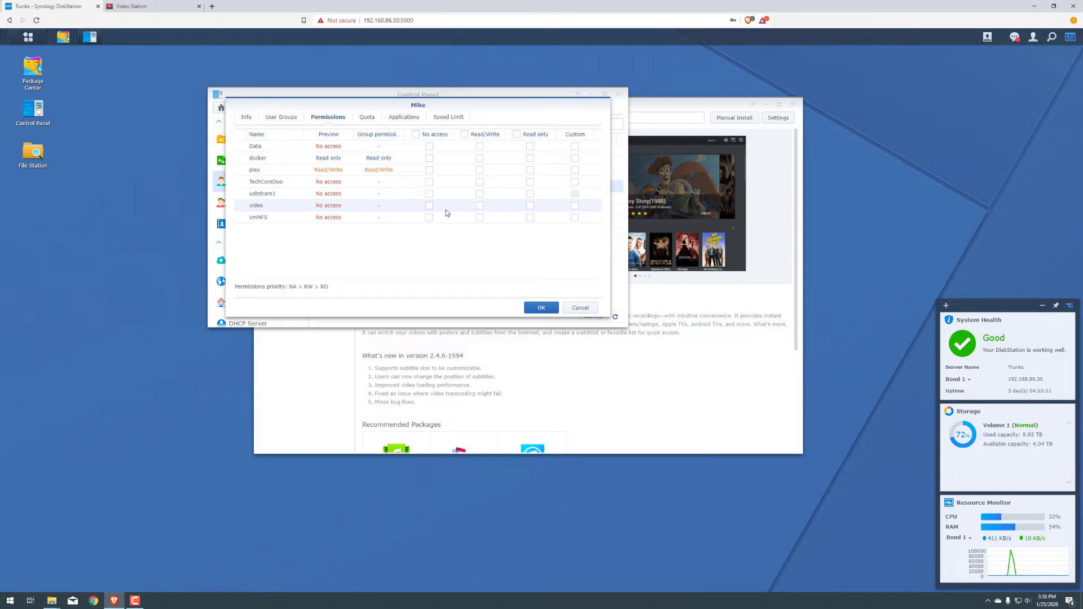
left_click(481, 206)
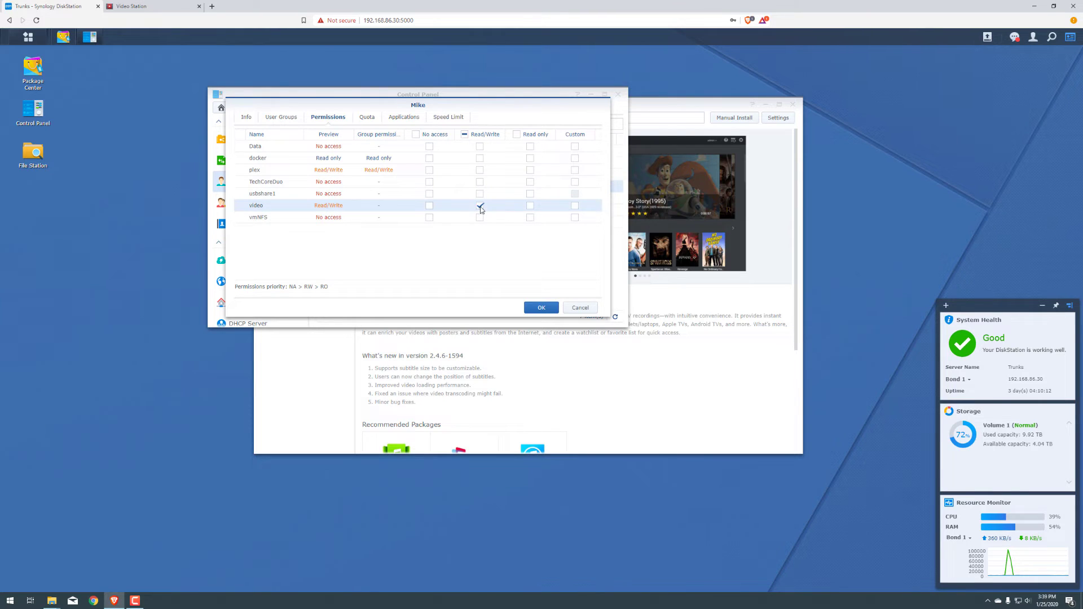
left_click(403, 117)
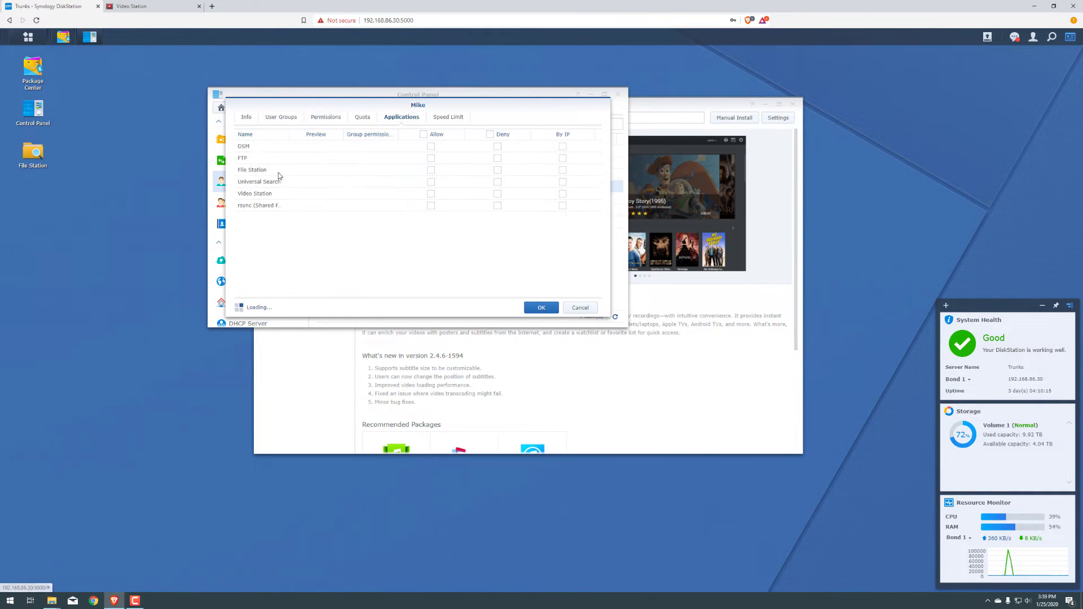
left_click(431, 193)
left_click(539, 308)
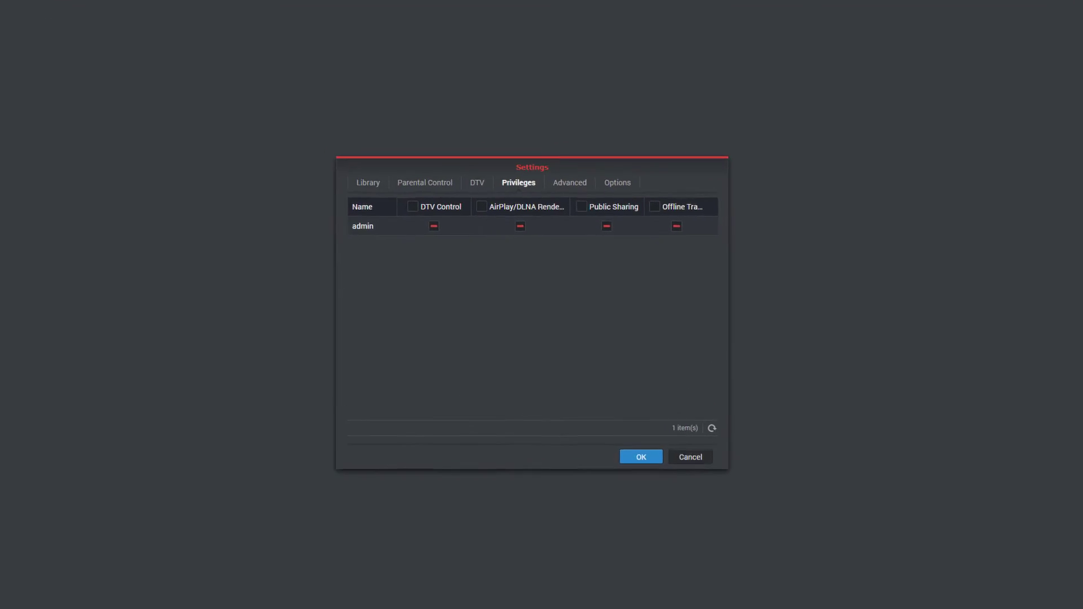
- Refresh privileges, tick the user's AirPlay/DLNA renderer privilege, then go to Advanced without saving
left_click(712, 428)
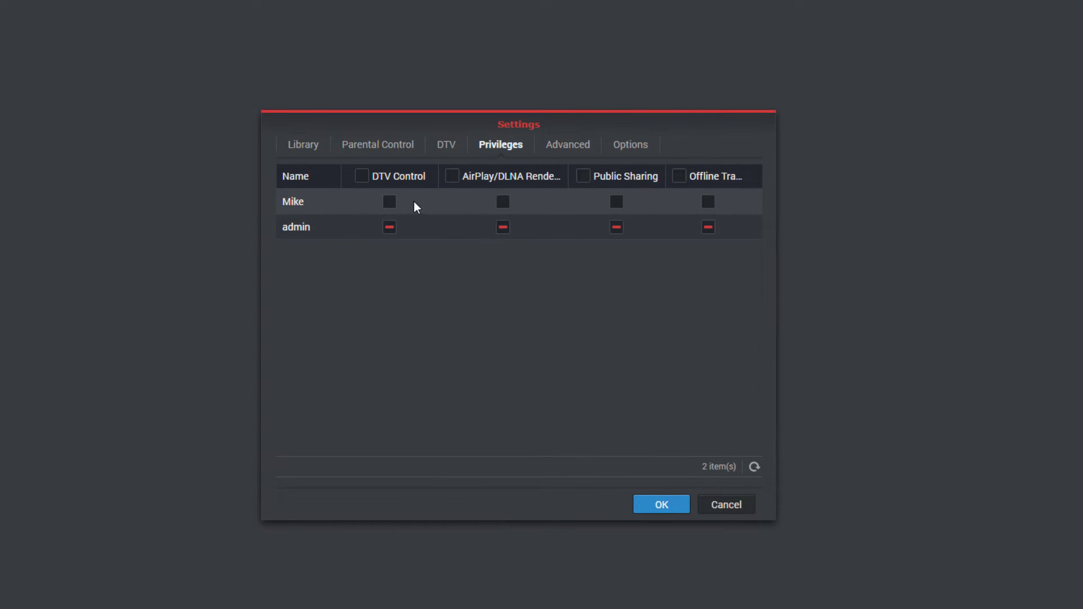
left_click(504, 204)
left_click(580, 149)
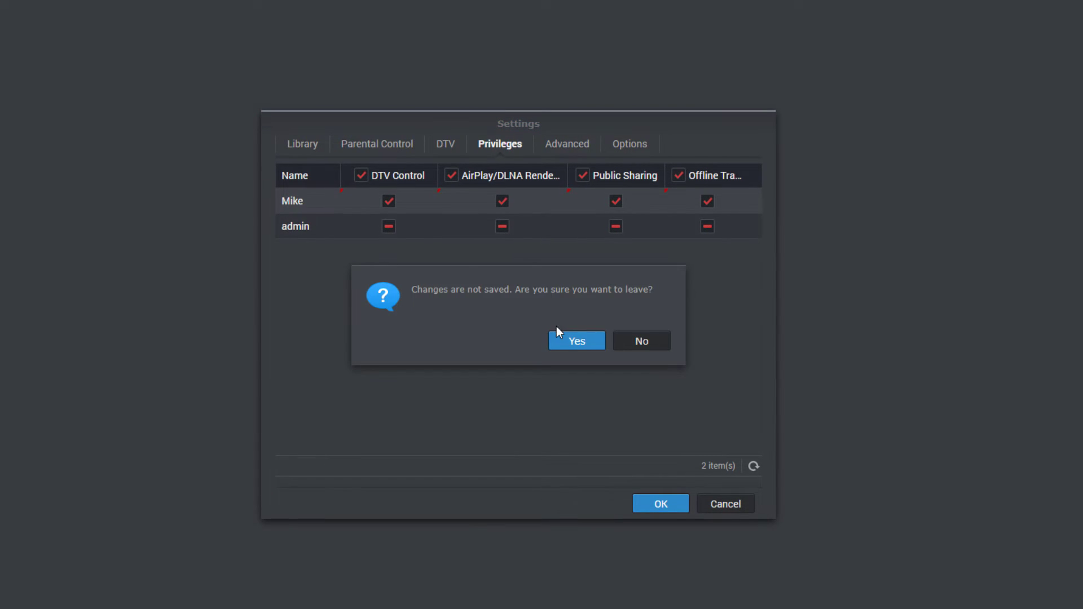
left_click(586, 346)
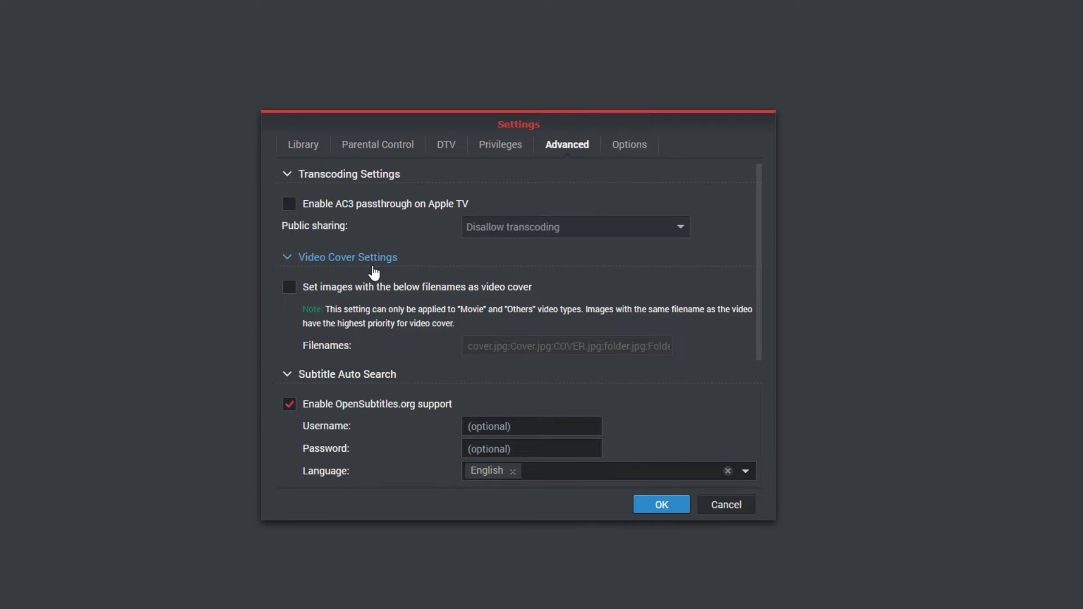
- Review the Advanced tab and the homepage and subtitle options, then cancel Settings unchanged
scroll(376, 279, "down", 3)
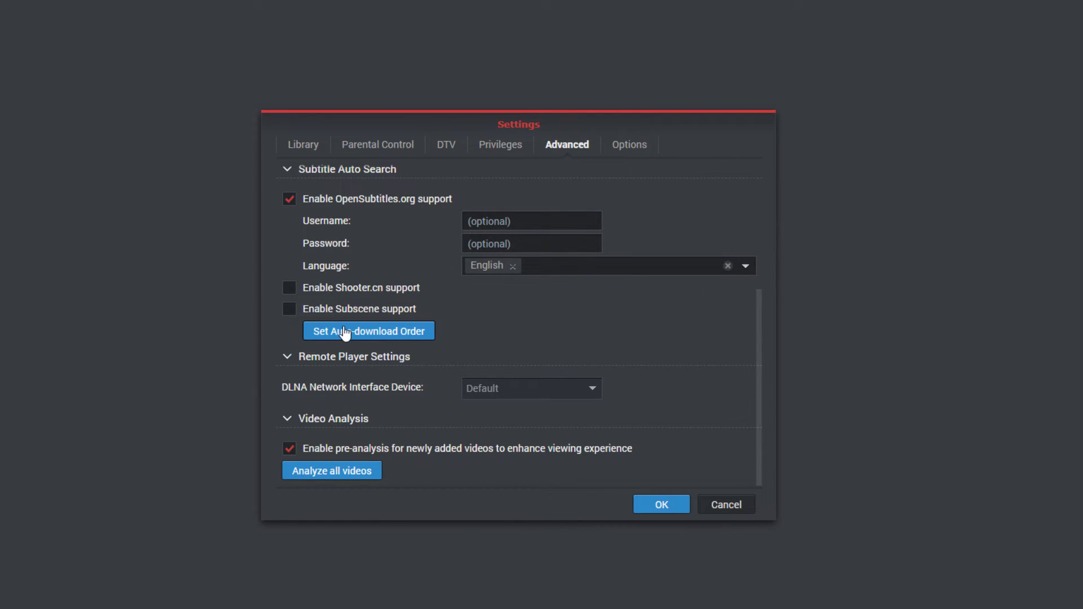
scroll(380, 346, "up", 1)
scroll(378, 340, "up", 2)
scroll(379, 368, "down", 3)
scroll(379, 416, "up", 2)
scroll(395, 384, "up", 1)
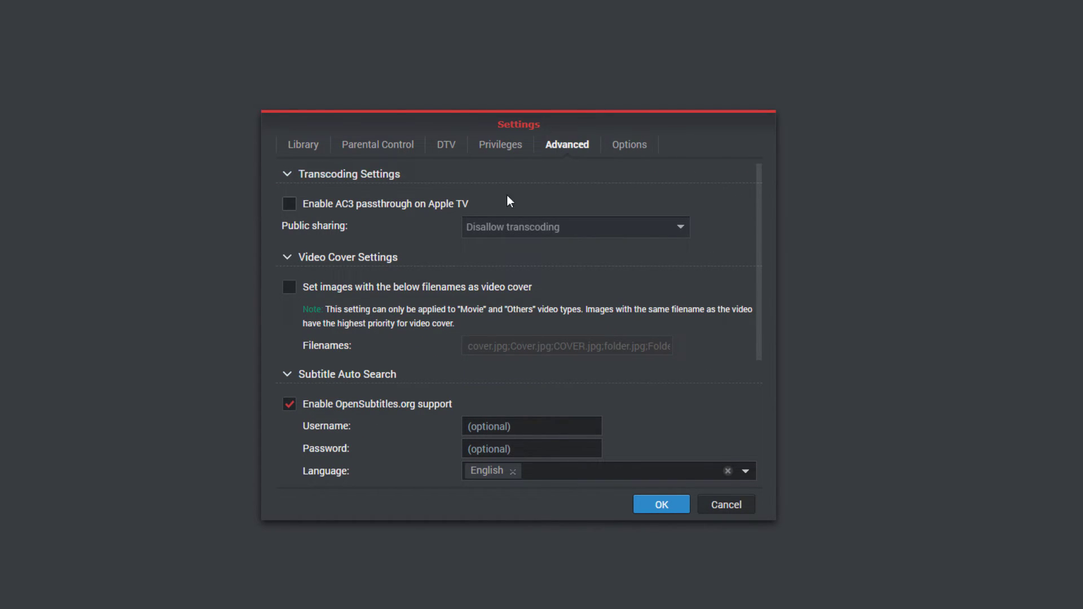
left_click(630, 144)
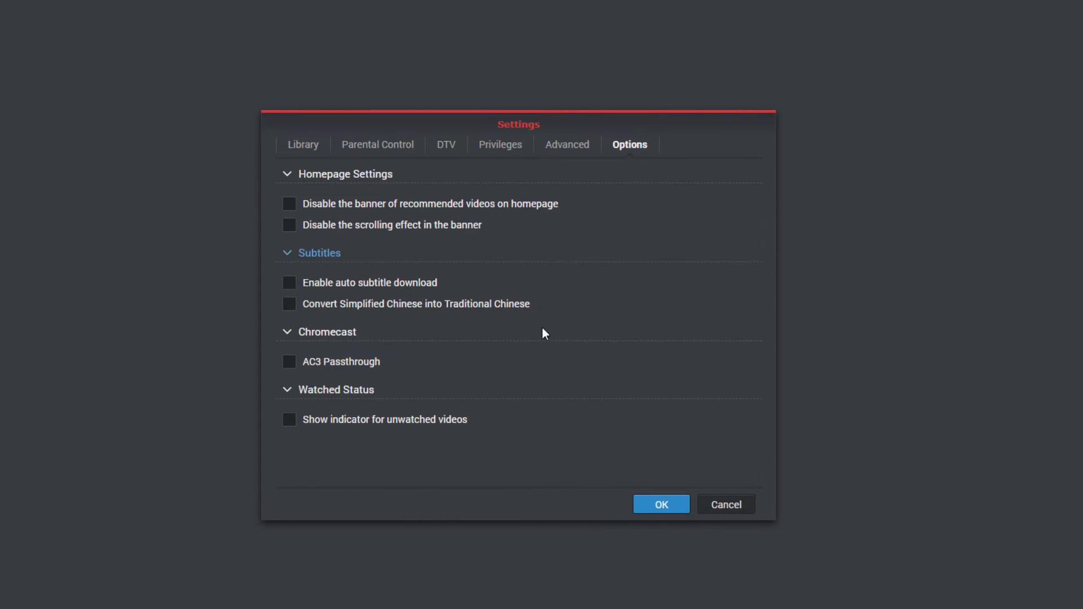
left_click(729, 508)
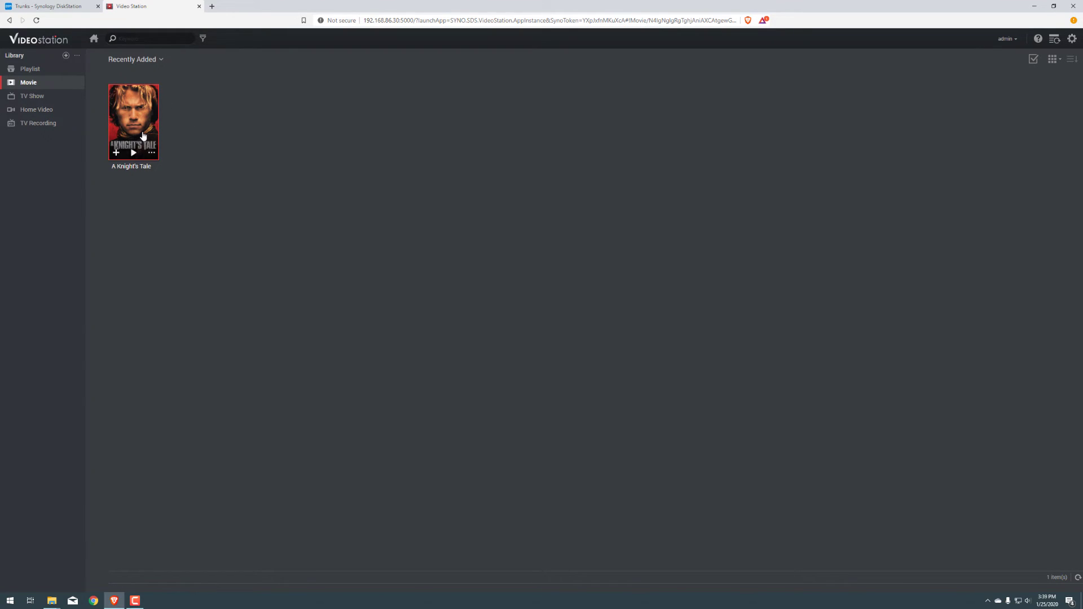
- Open the A Knight's Tale poster from Movie > Recently Added to show its details page
left_click(141, 132)
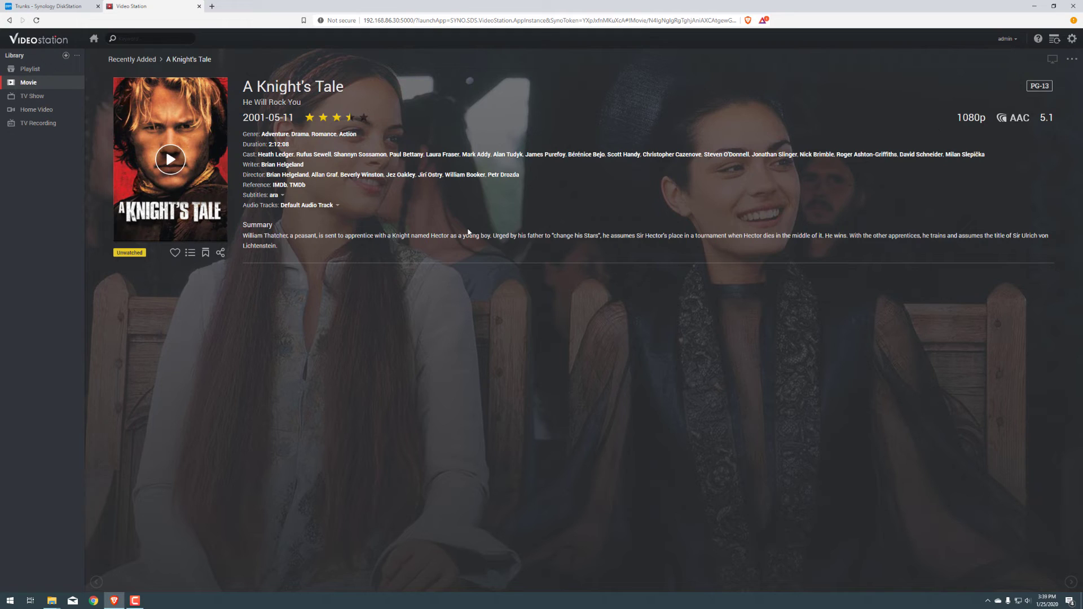
mouse_move(350, 119)
left_click(1001, 39)
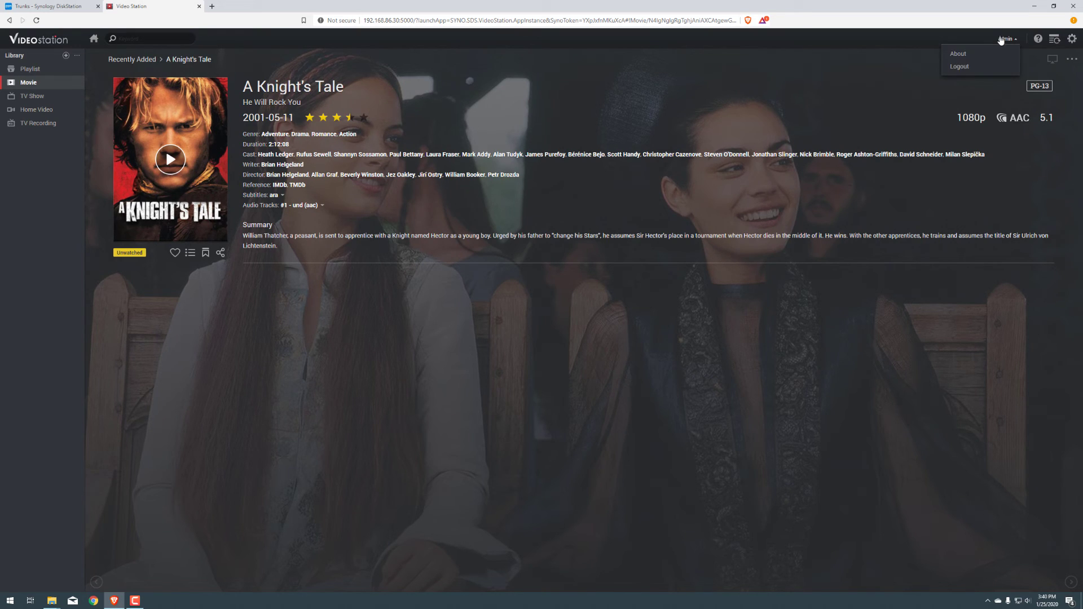
left_click(1072, 38)
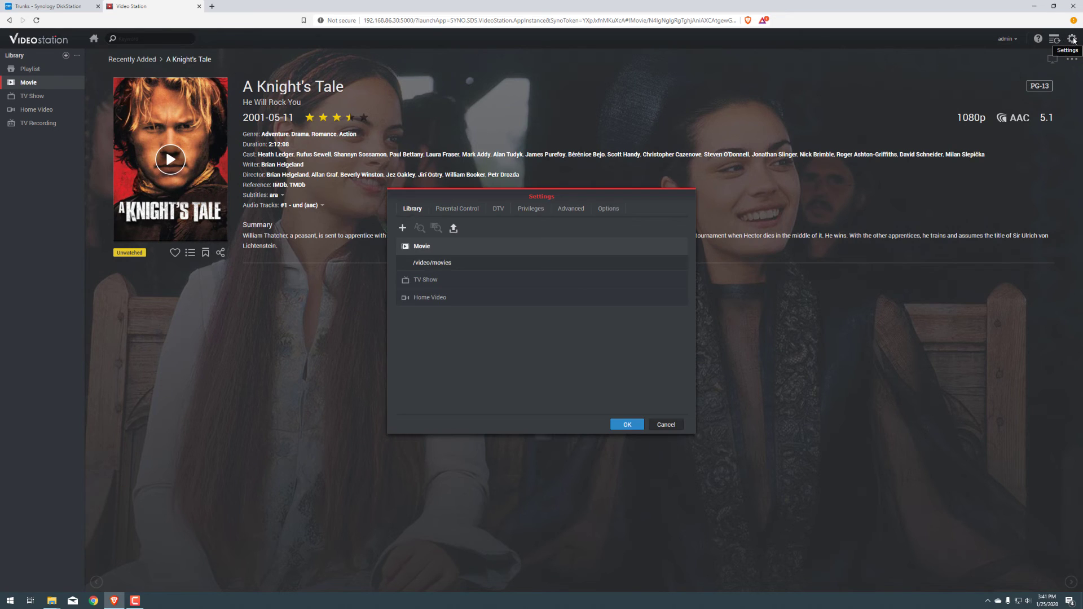
left_click(666, 425)
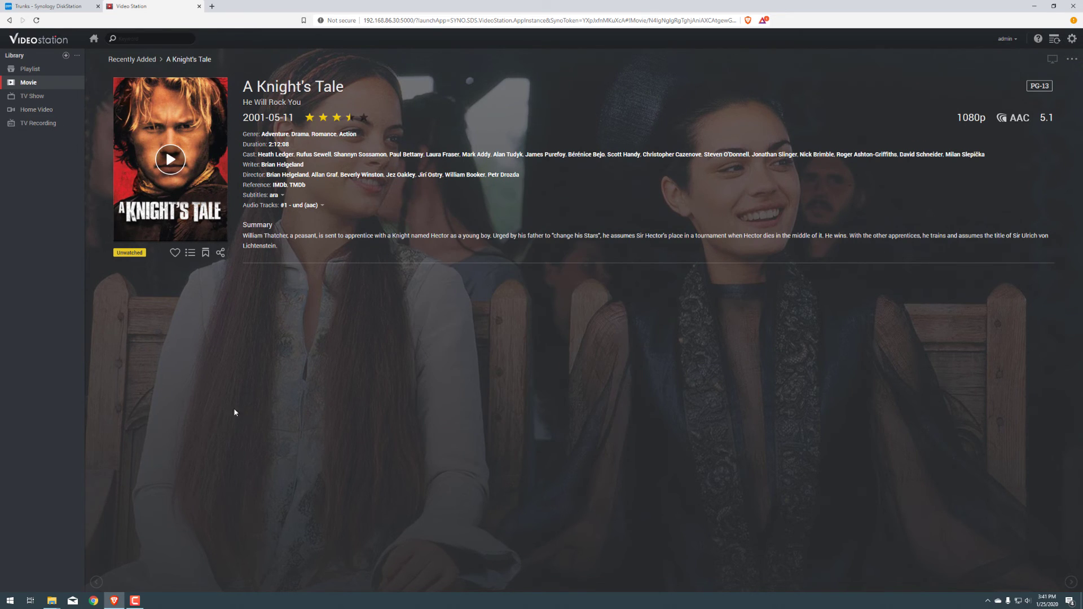